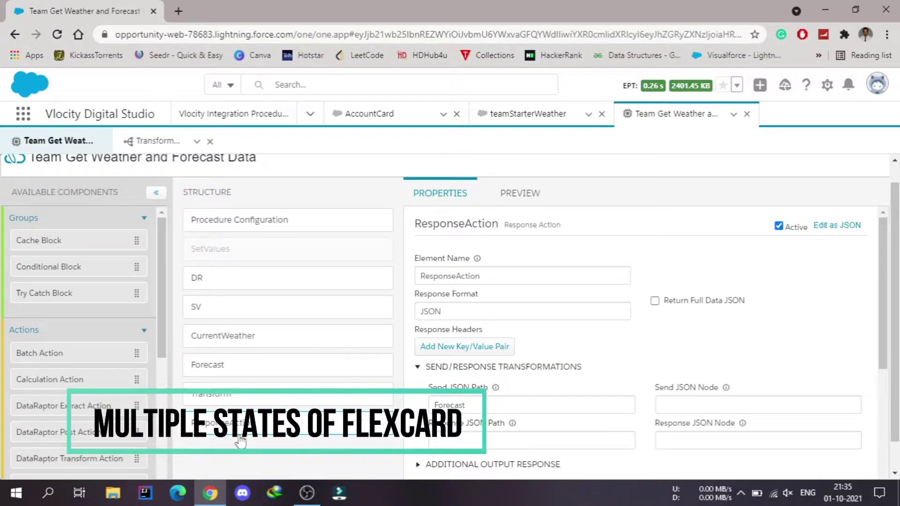
# - Set the ResponseAction's Send JSON Path to Transform and activate this version of the integration procedure
pyautogui.doubleClick(451, 406)
pyautogui.write('Transform')
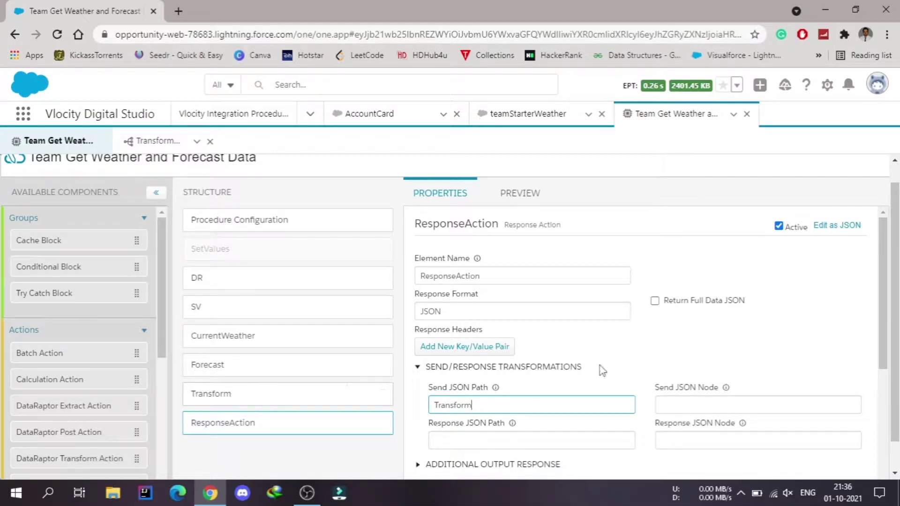
pyautogui.scroll(-1, 599, 368)
pyautogui.click(241, 221)
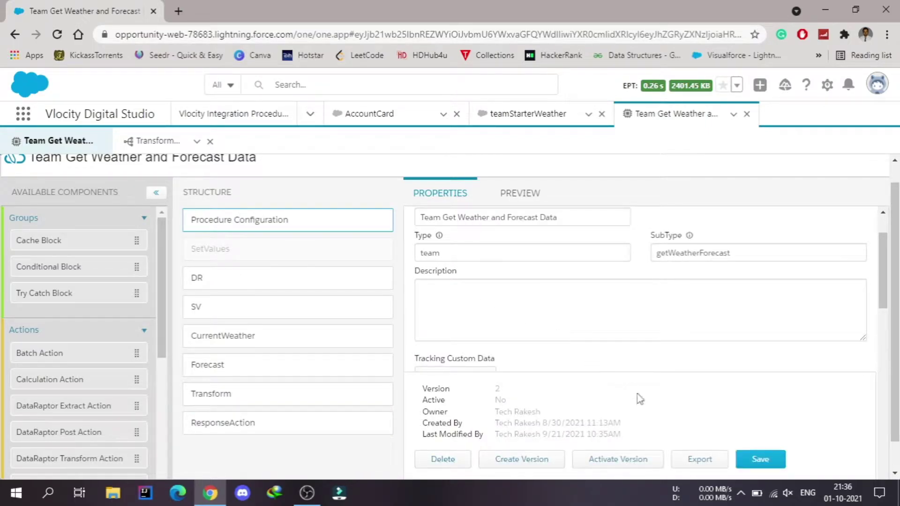
pyautogui.click(616, 463)
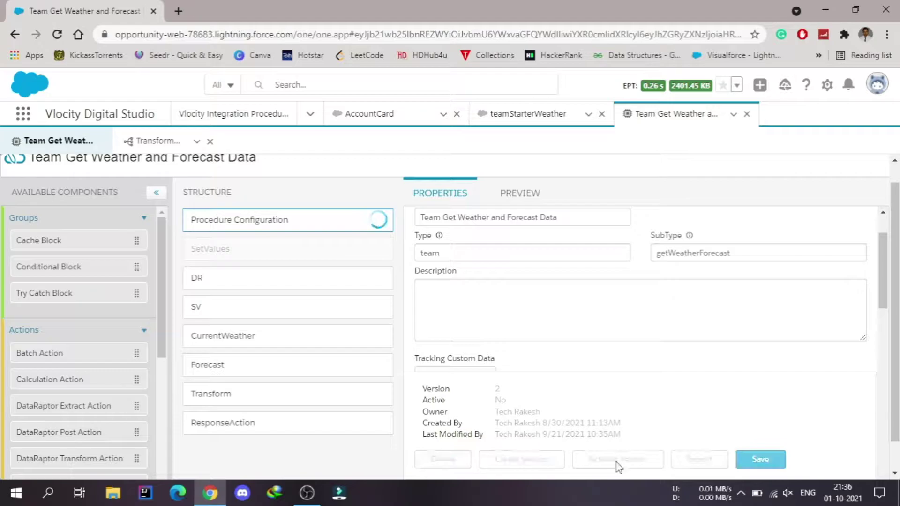
# - Set the data source type of the teamStarterWeather FlexCard to Integration Procedures
pyautogui.click(528, 114)
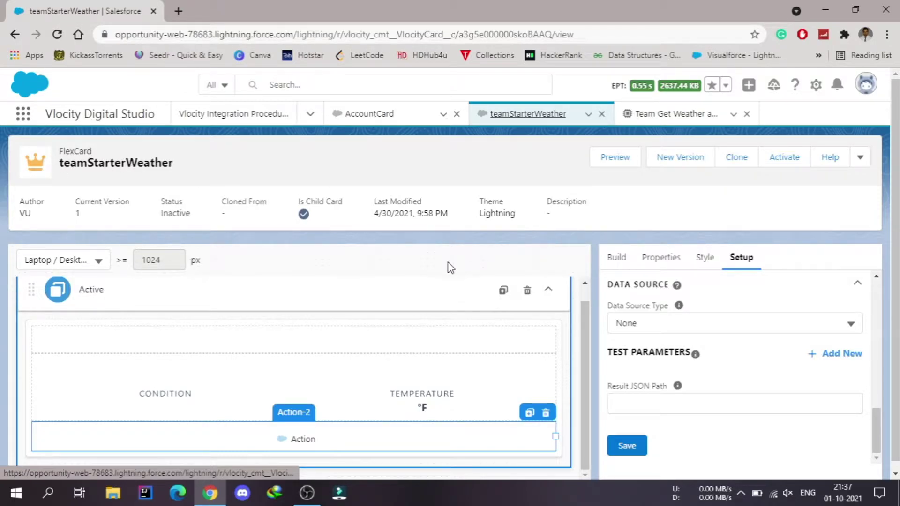
pyautogui.scroll(-1, 449, 268)
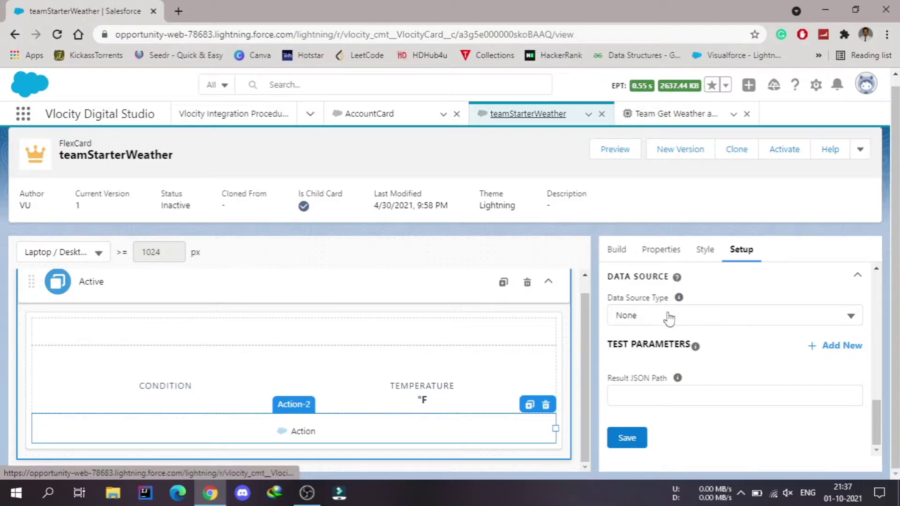
pyautogui.click(779, 323)
pyautogui.scroll(-2, 732, 370)
pyautogui.scroll(-2, 736, 371)
pyautogui.click(667, 398)
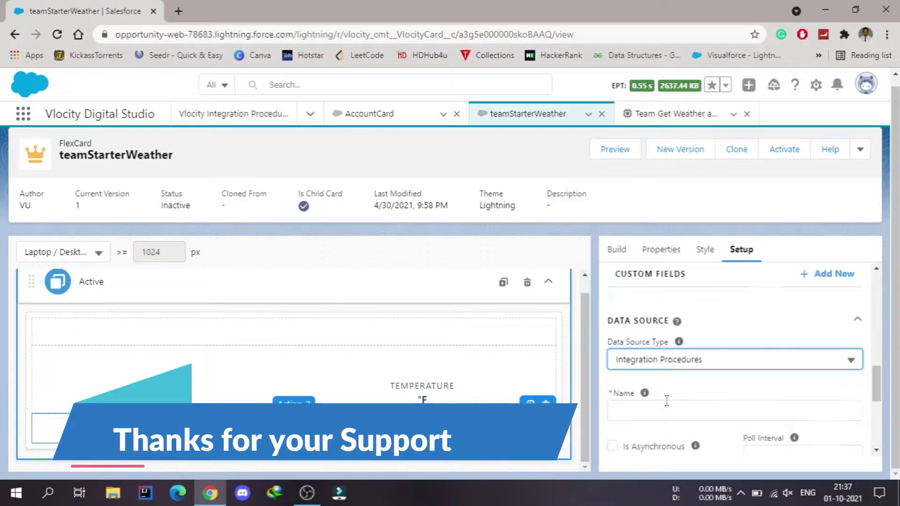
pyautogui.scroll(-1, 742, 325)
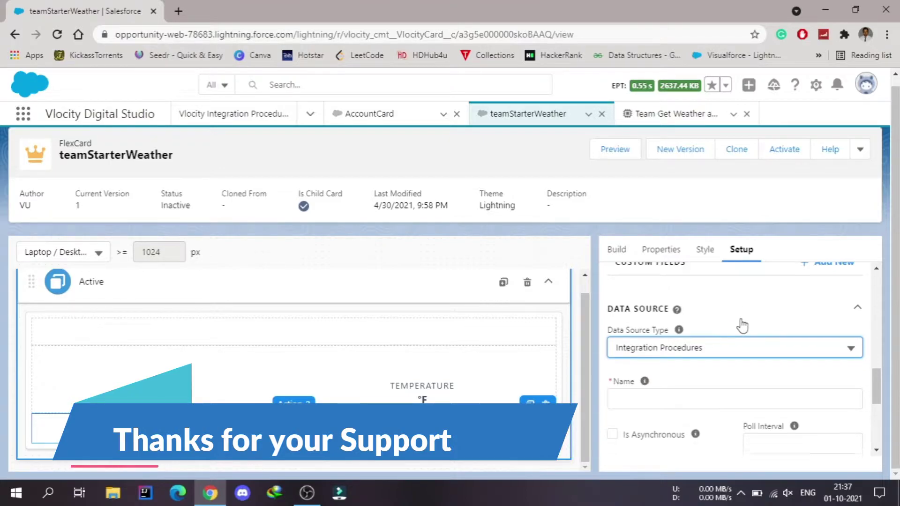
pyautogui.scroll(-1, 742, 325)
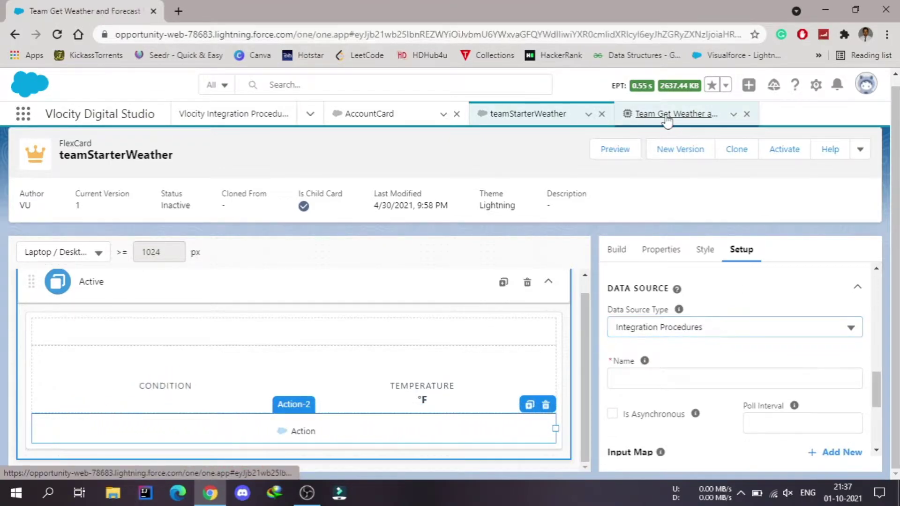
# - Check the weather procedure's type and subtype, and set the FlexCard's data source name to team_getWeatherForecast
pyautogui.click(668, 115)
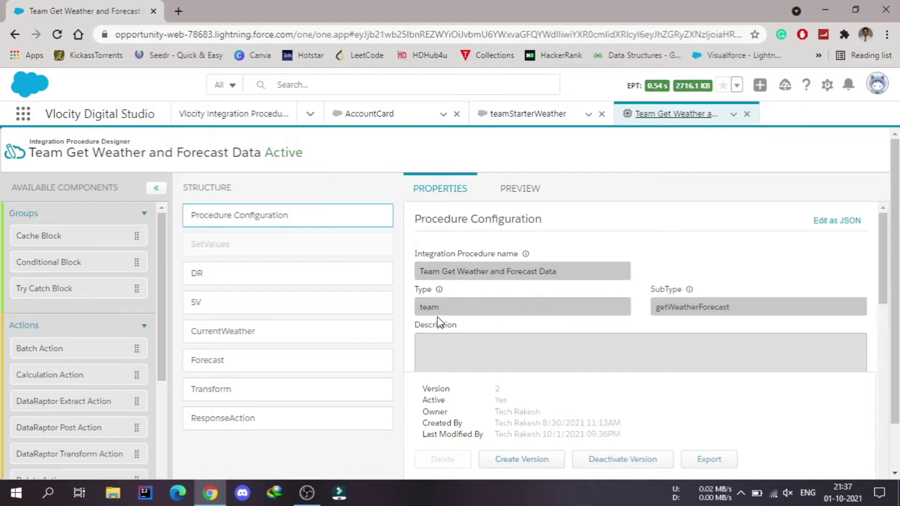
pyautogui.click(528, 117)
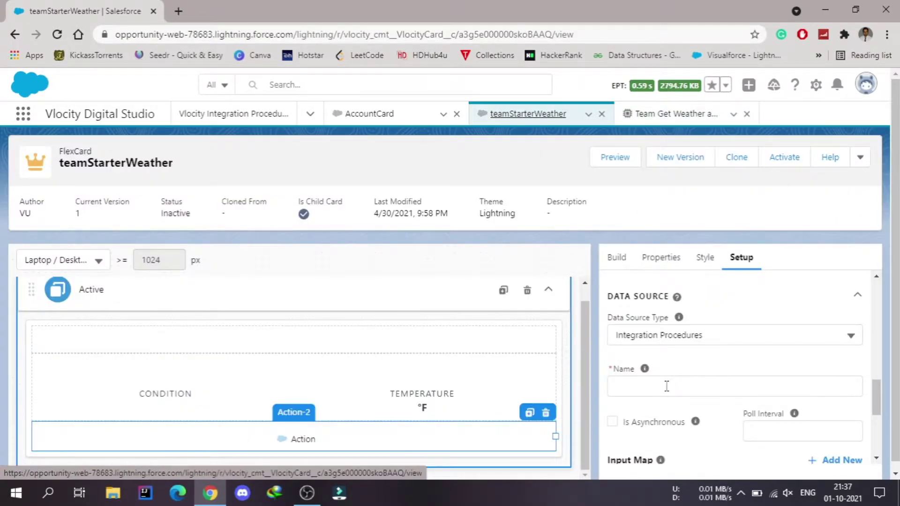
pyautogui.click(667, 387)
pyautogui.write('team')
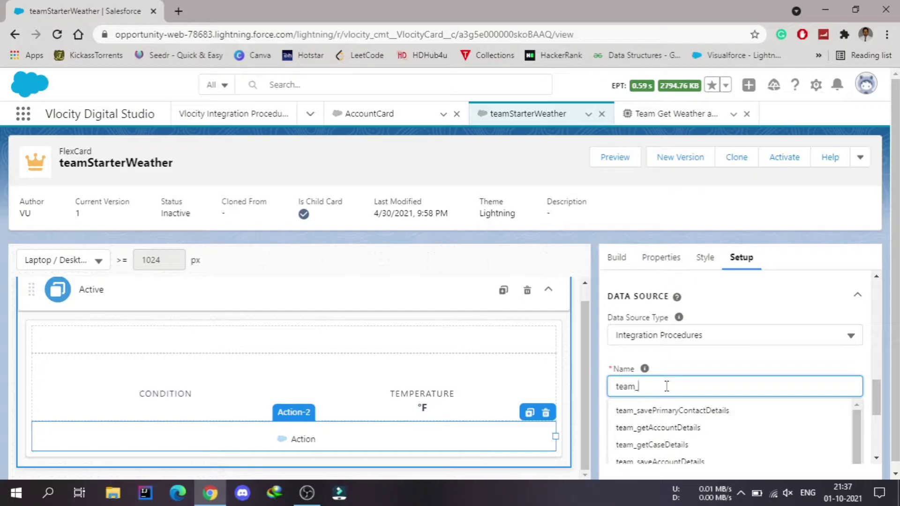
pyautogui.write('_get')
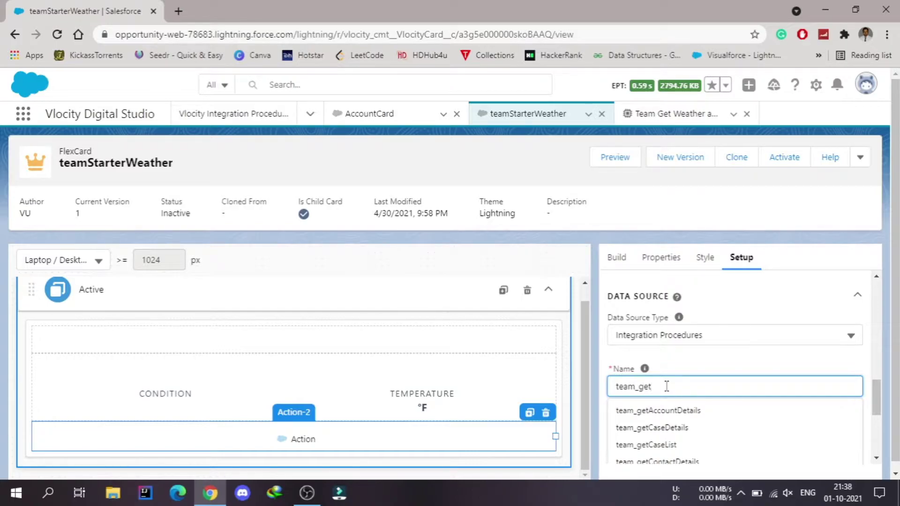
pyautogui.write('wea')
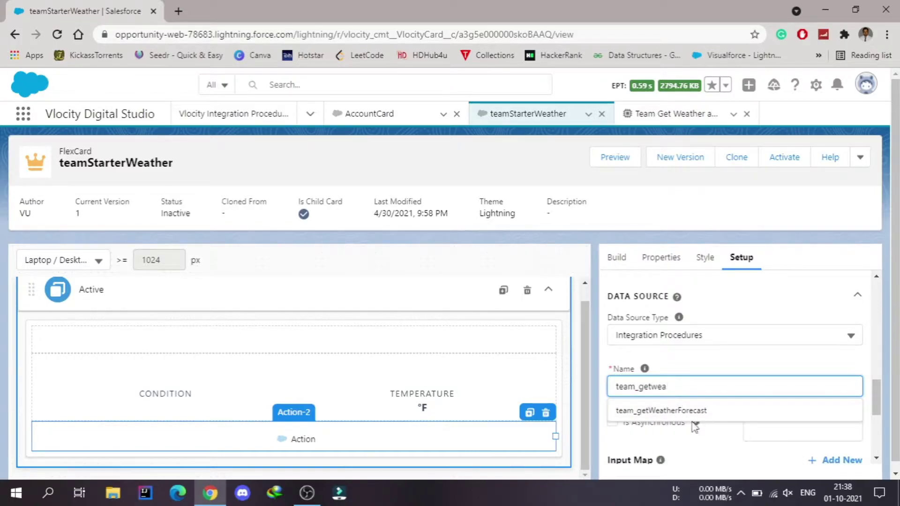
pyautogui.click(694, 412)
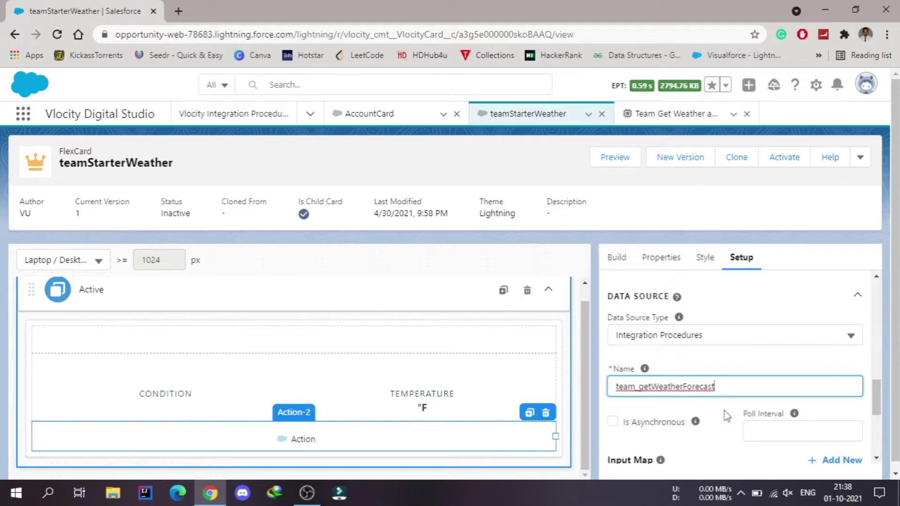
# - Add an input map entry with key AccountId and value {recordId}, and save and fetch the data source
pyautogui.scroll(-3, 727, 416)
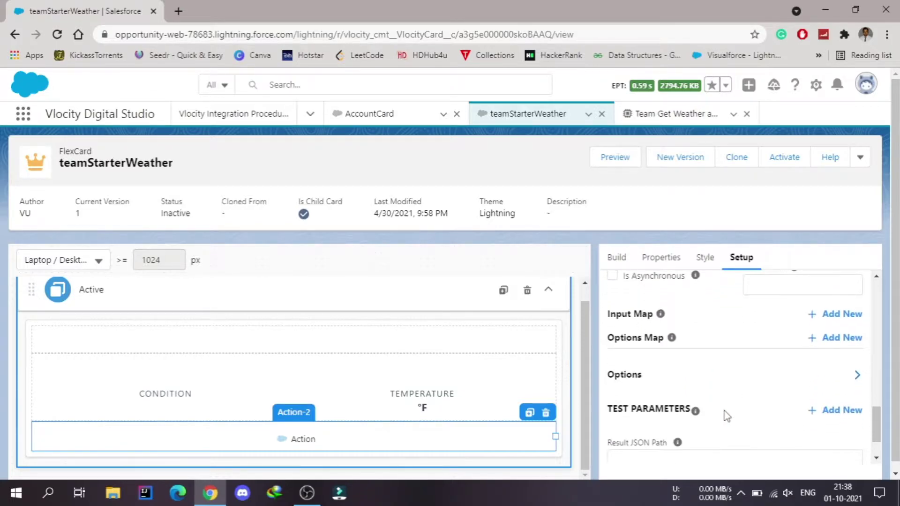
pyautogui.scroll(-1, 727, 346)
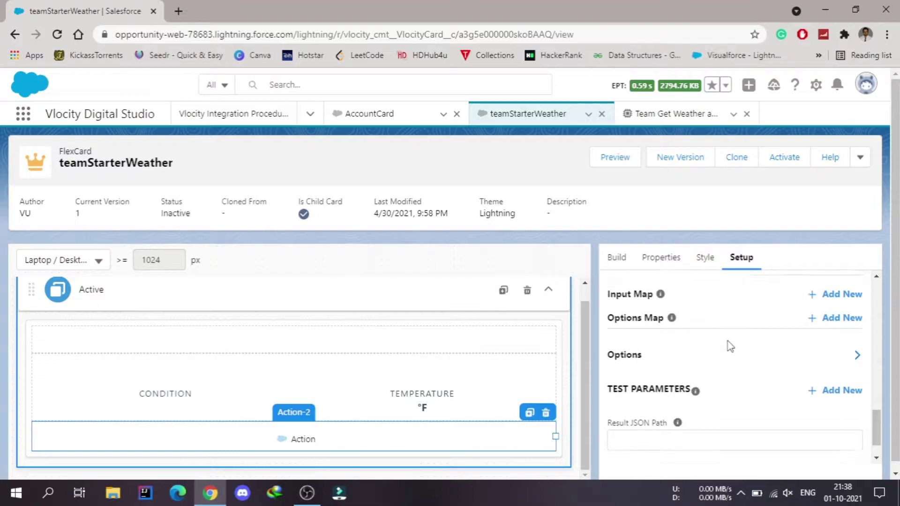
pyautogui.scroll(1, 727, 346)
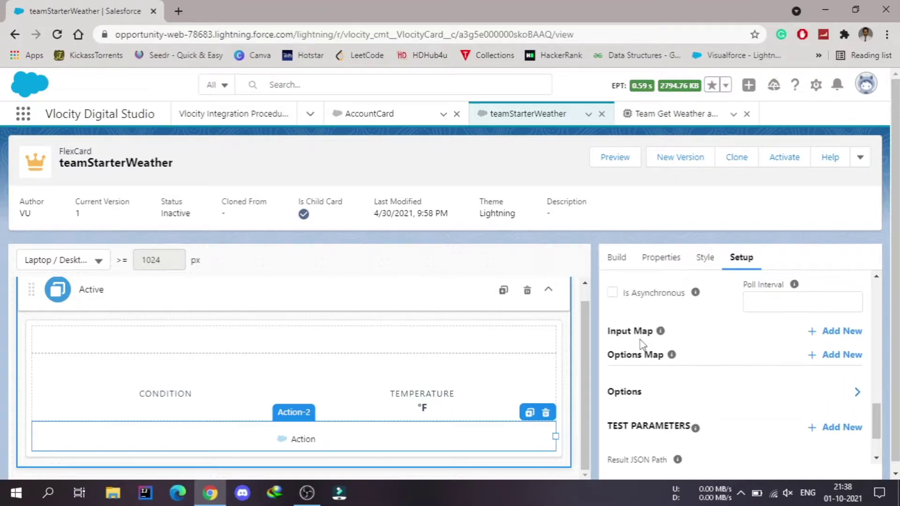
pyautogui.click(860, 332)
pyautogui.click(656, 385)
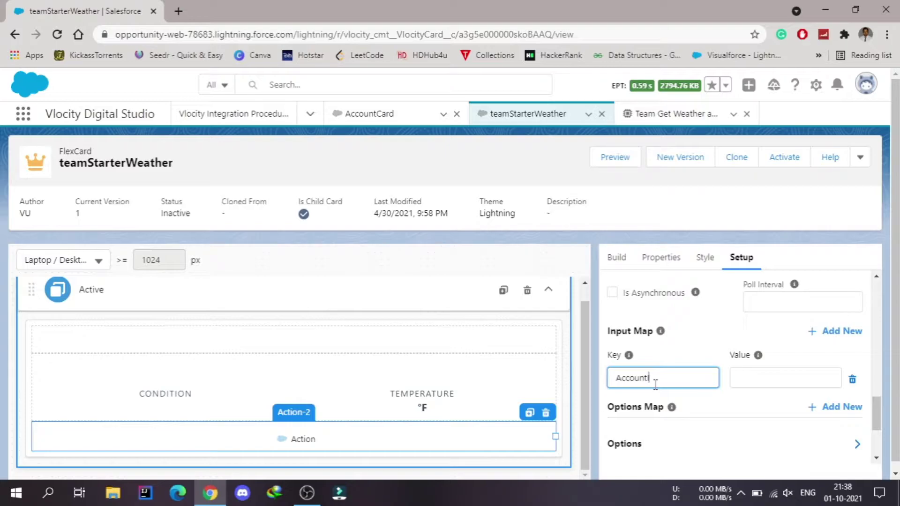
pyautogui.click(745, 378)
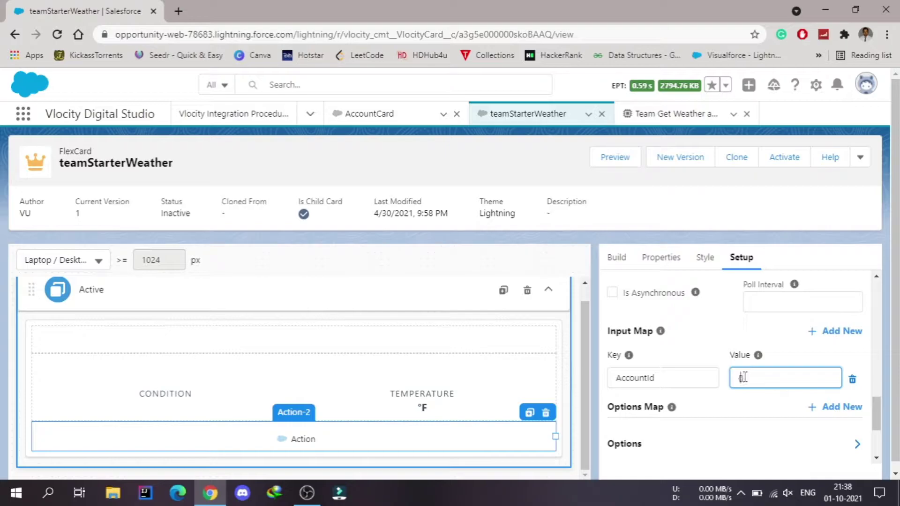
pyautogui.write('{recordId')
pyautogui.scroll(-3, 730, 355)
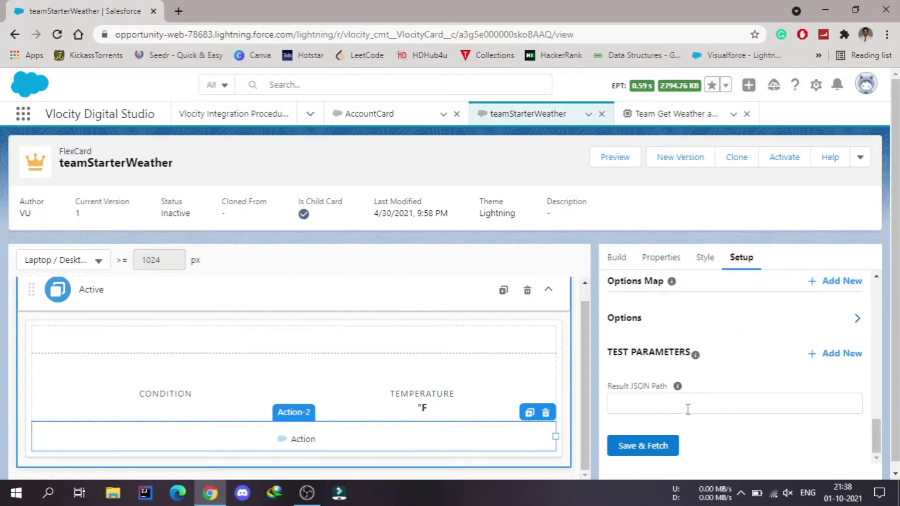
pyautogui.click(653, 454)
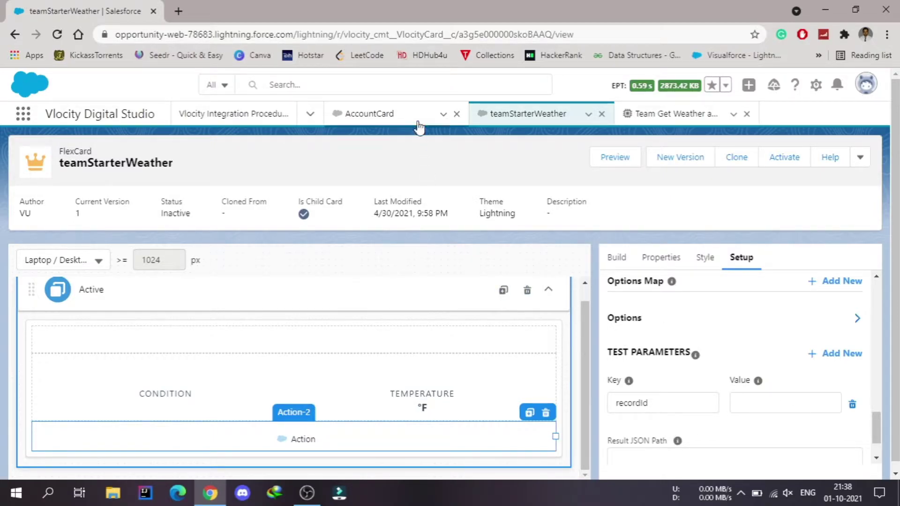
# - Copy the AccountId value from the integration procedure's preview into the FlexCard's recordId test parameter, and save and fetch the data
pyautogui.click(683, 125)
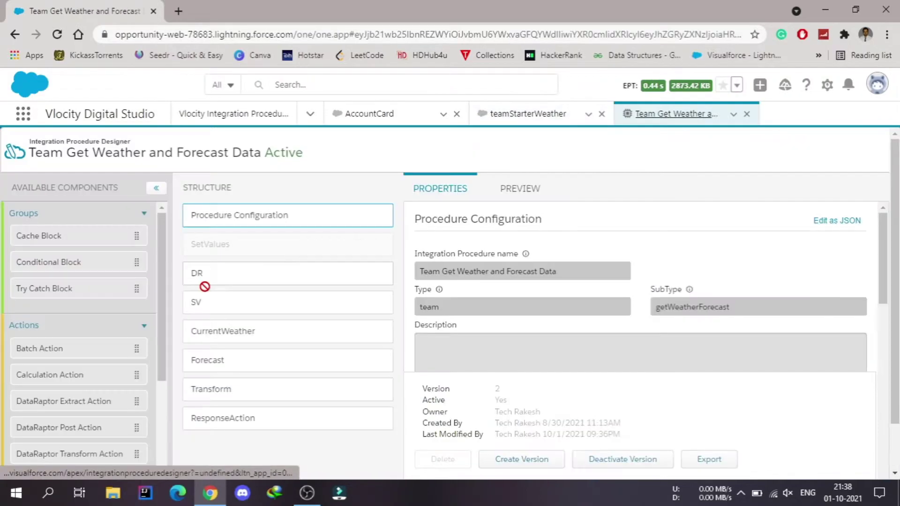
pyautogui.click(530, 189)
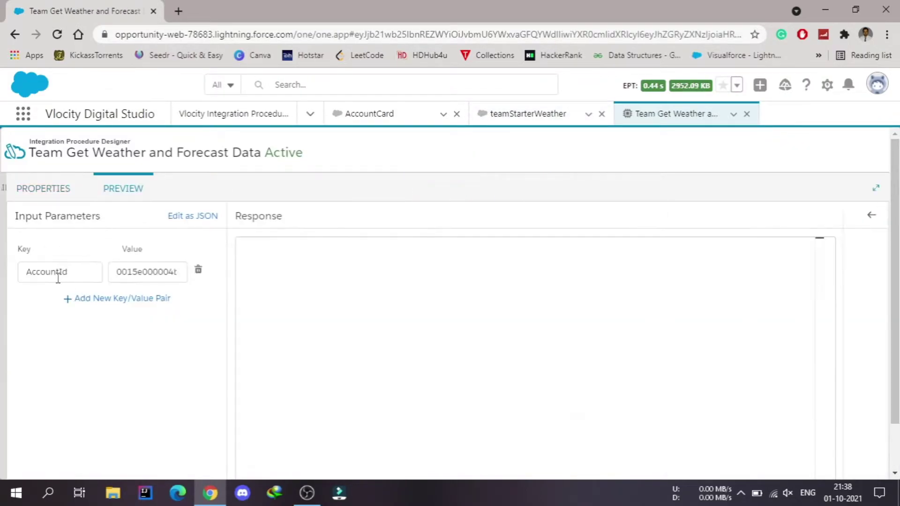
pyautogui.doubleClick(132, 272)
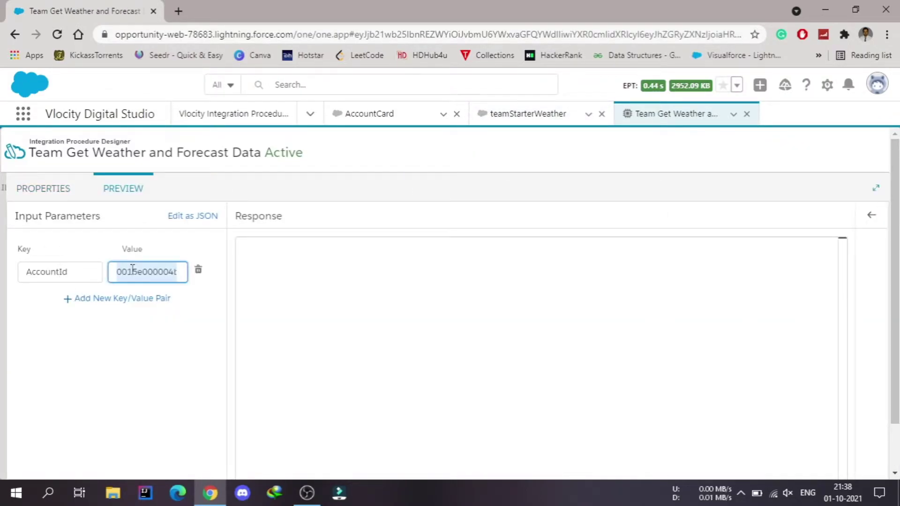
pyautogui.click(514, 113)
pyautogui.click(763, 401)
pyautogui.write('0015e000004bYsrAAE')
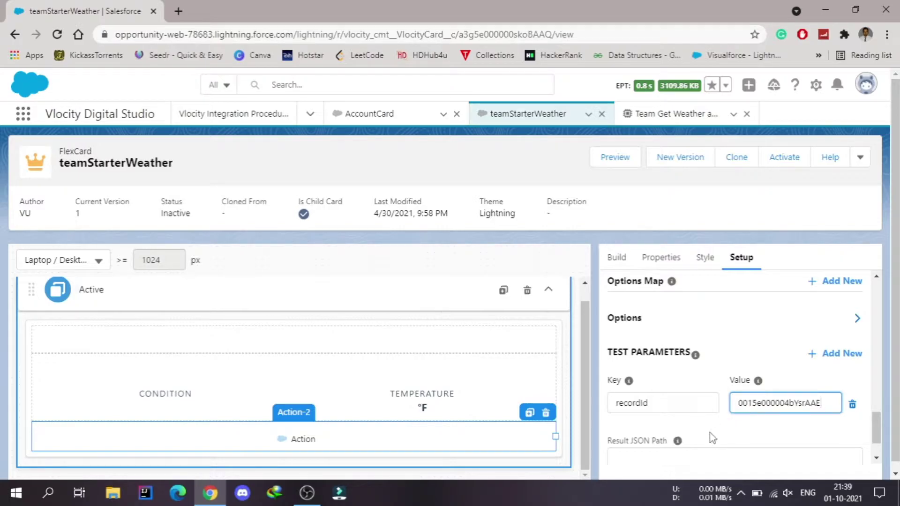
pyautogui.scroll(-2, 710, 434)
pyautogui.click(650, 445)
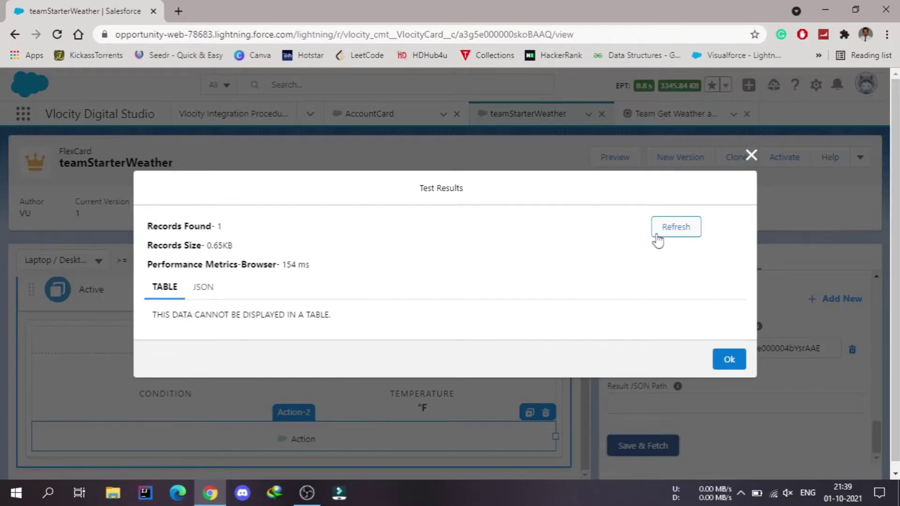
# - Examine the test results as JSON, looking at the Current and Forecast nodes, and close the results
pyautogui.click(204, 288)
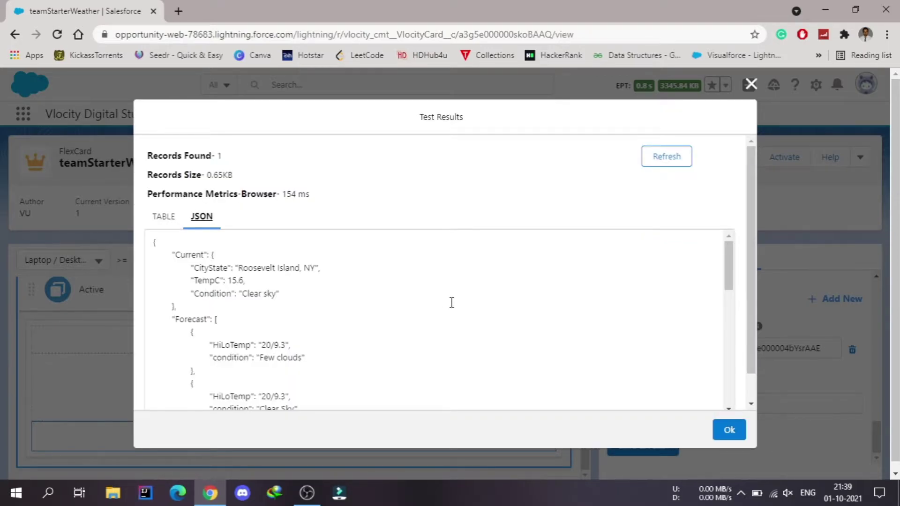
pyautogui.scroll(-6, 451, 303)
pyautogui.scroll(6, 451, 302)
pyautogui.scroll(-4, 452, 302)
pyautogui.scroll(4, 452, 303)
pyautogui.doubleClick(192, 255)
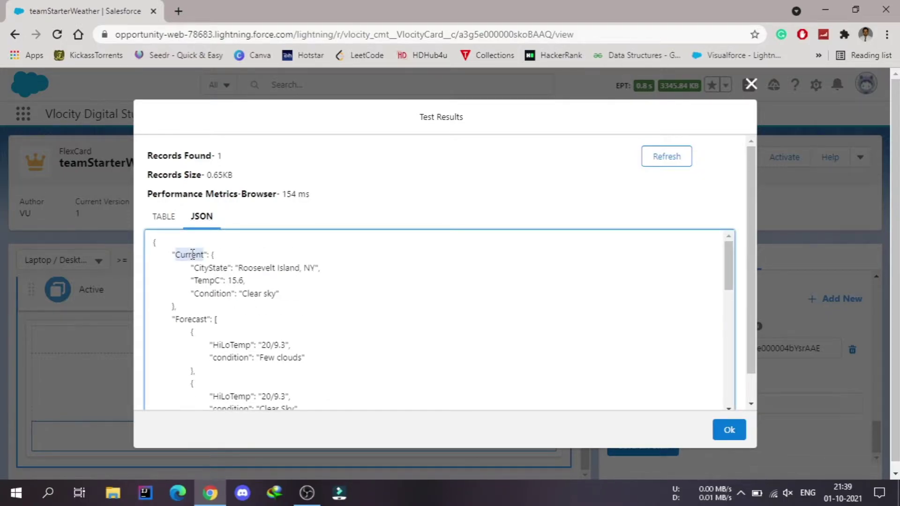
pyautogui.click(738, 437)
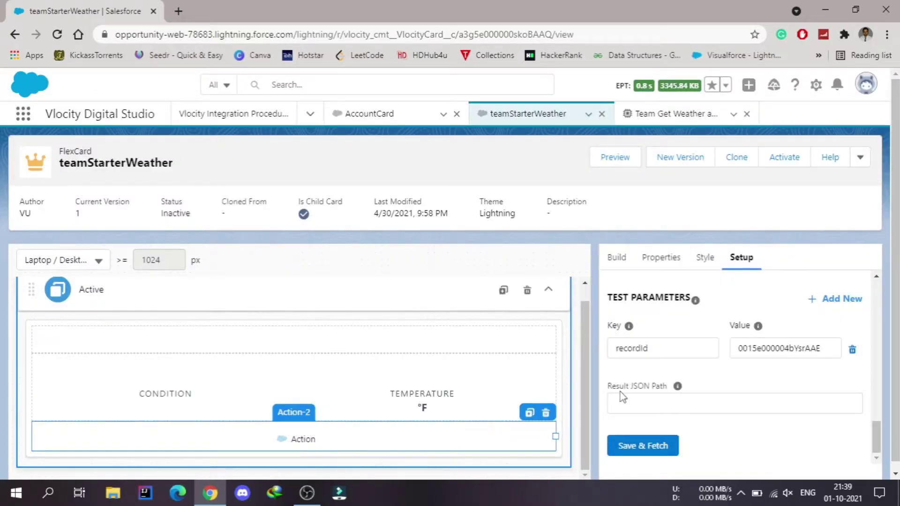
# - Set the Result JSON Path to ["Current"], save and fetch the data, and close the test results
pyautogui.click(648, 399)
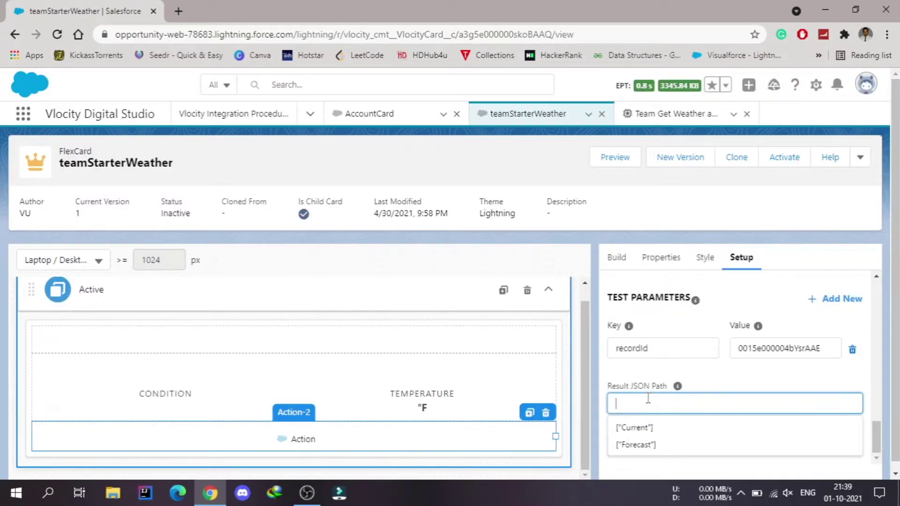
pyautogui.click(653, 430)
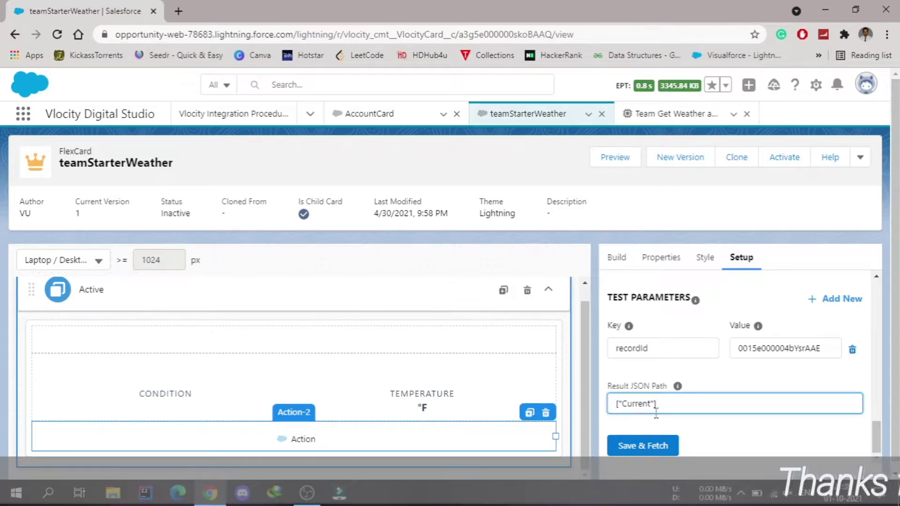
pyautogui.click(639, 447)
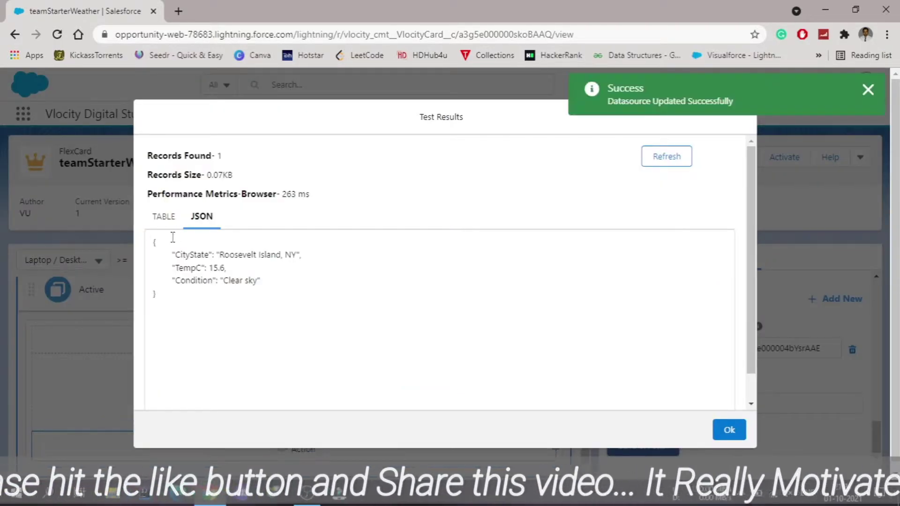
pyautogui.click(729, 430)
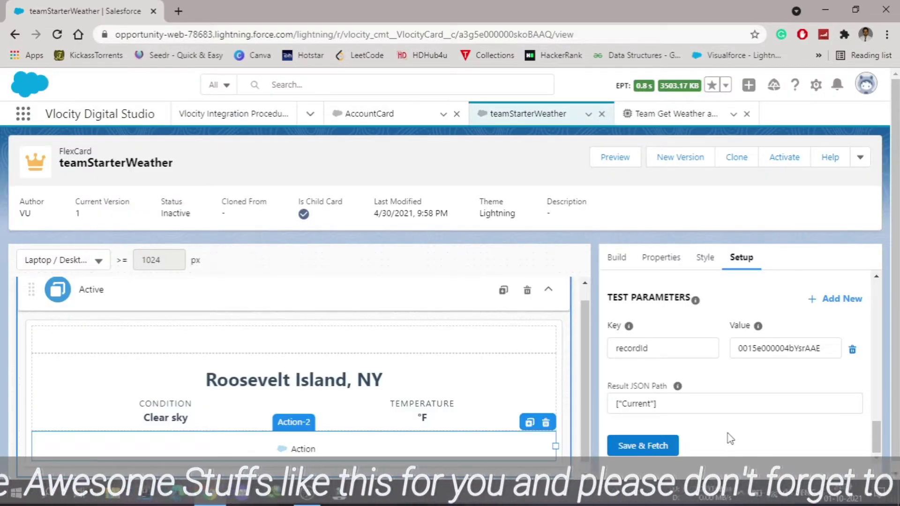
# - Save and fetch the data source, check the field names returned under Current, and close the test results
pyautogui.scroll(-1, 431, 373)
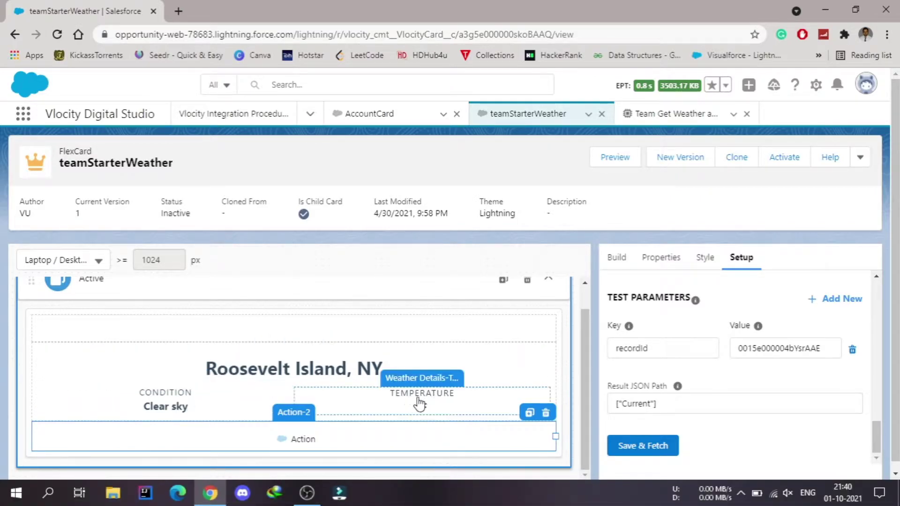
pyautogui.click(669, 448)
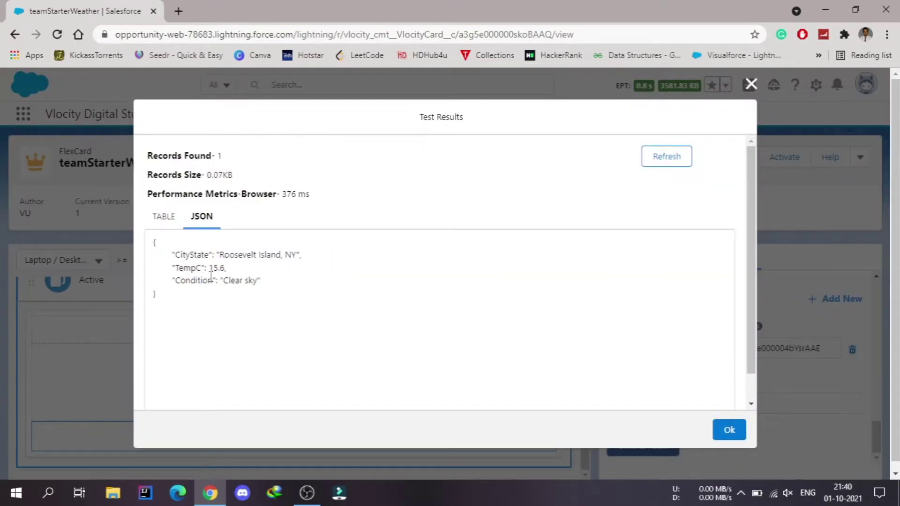
pyautogui.click(728, 430)
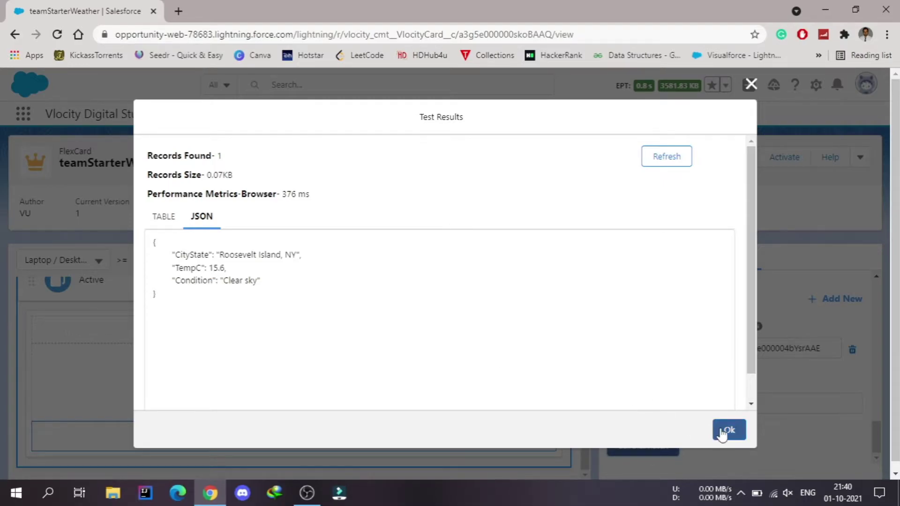
# - Change the Temperature text element's merge field to {TempC} and its unit to °C
pyautogui.click(413, 404)
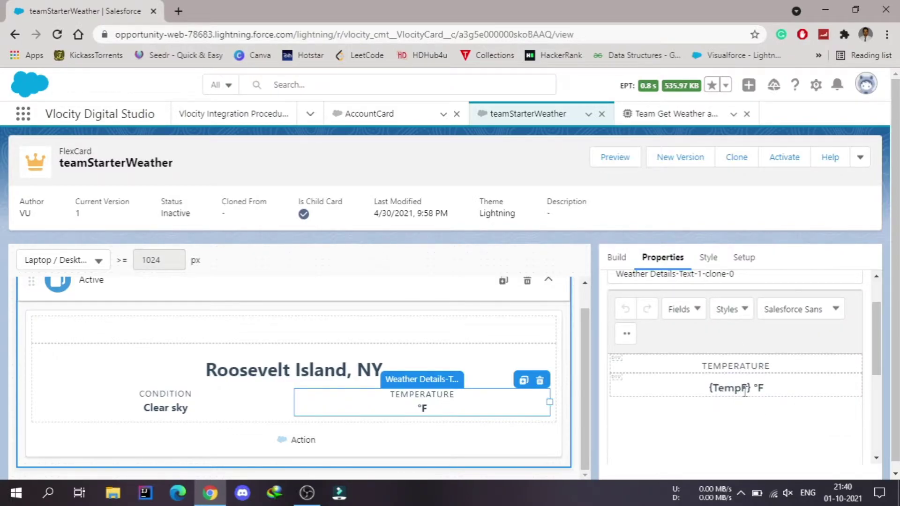
pyautogui.click(748, 387)
pyautogui.press('BackSpace')
pyautogui.write('C')
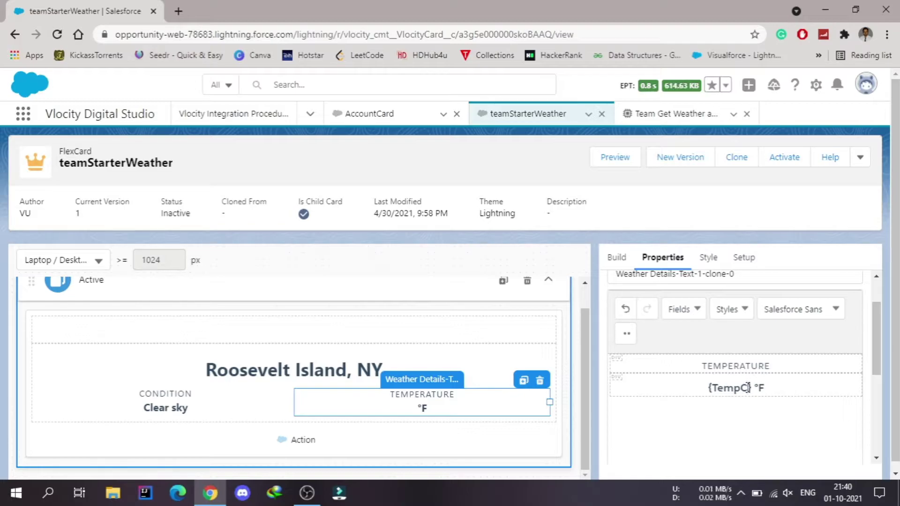
pyautogui.press('Right')
pyautogui.press('BackSpace')
pyautogui.write('C')
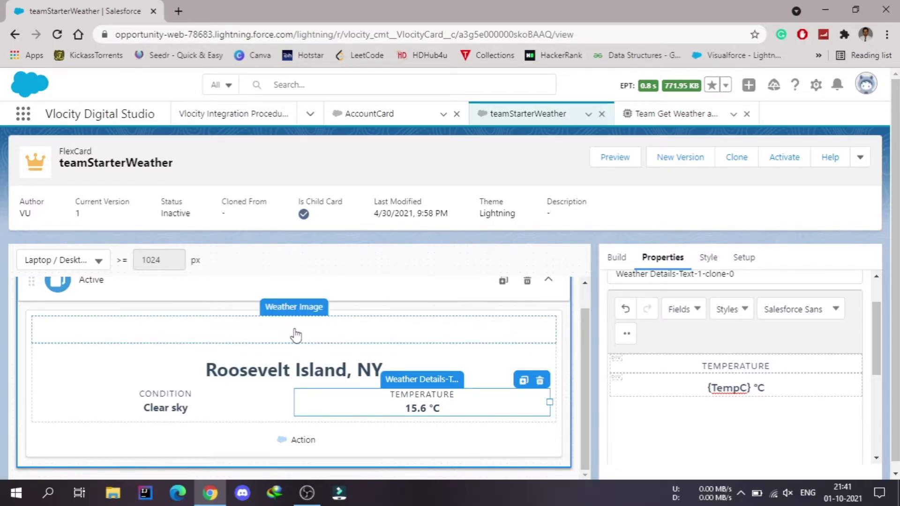
# - Search the elements for "imag" and add an Image element inside the empty Weather Image block
pyautogui.click(295, 335)
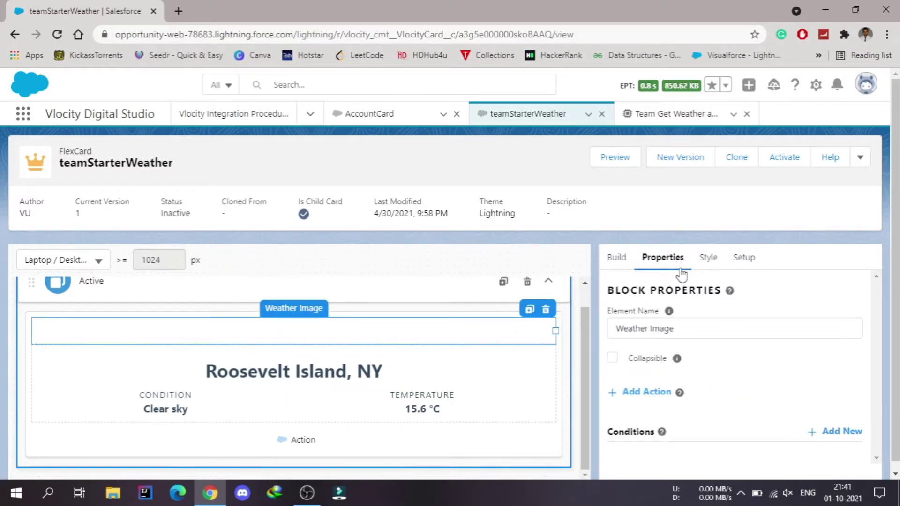
pyautogui.click(618, 259)
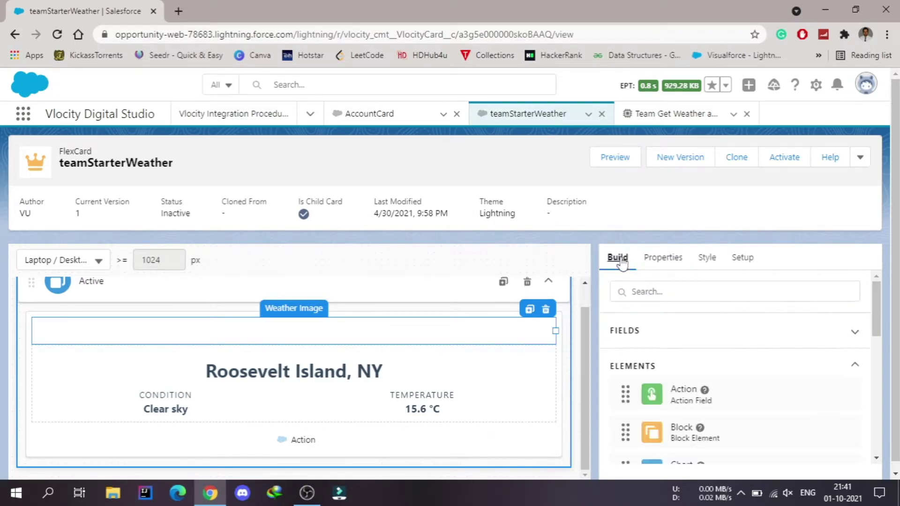
pyautogui.click(742, 301)
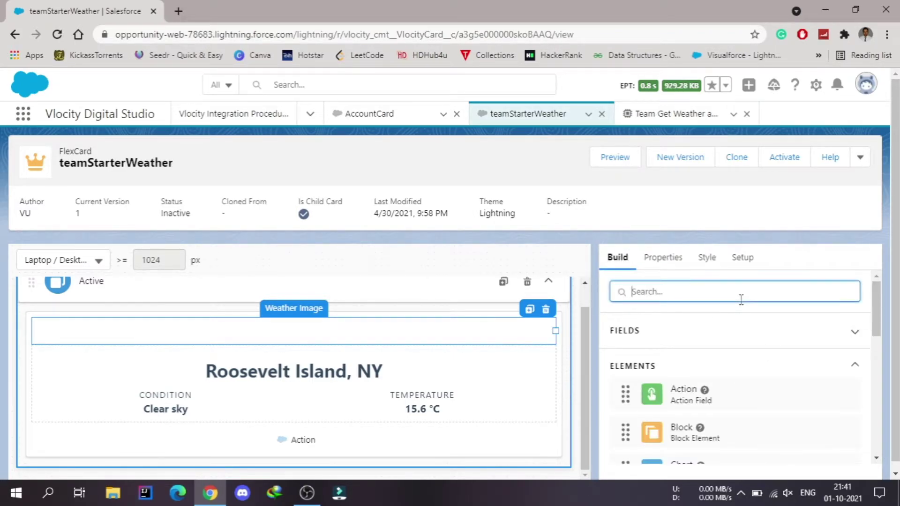
pyautogui.write('imag')
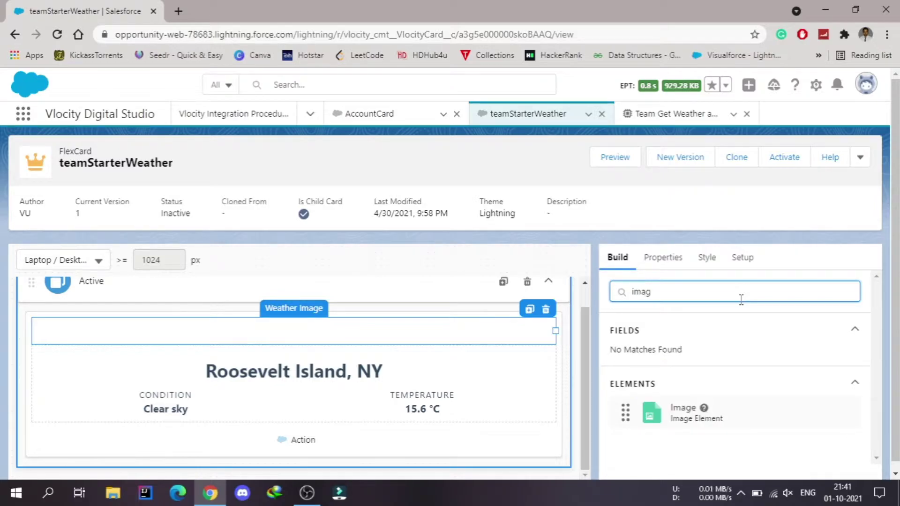
pyautogui.moveTo(674, 414); pyautogui.dragTo(376, 335)
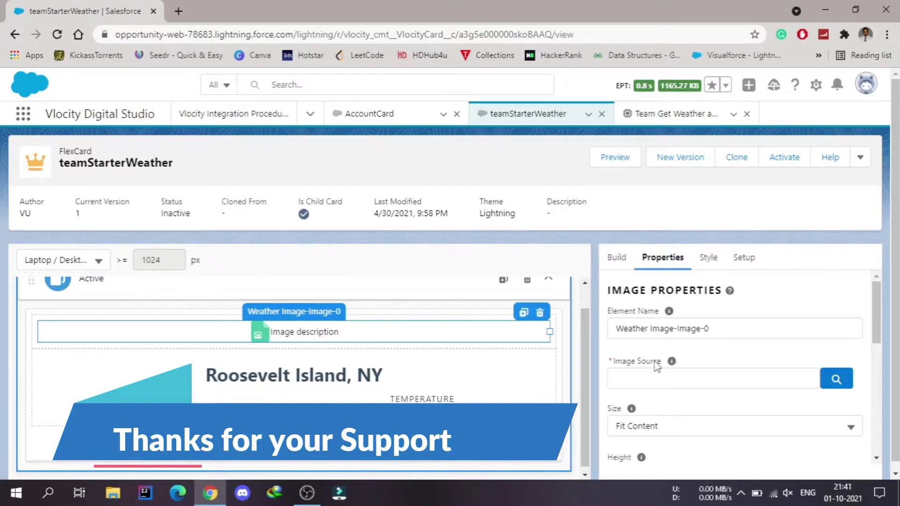
# - Go to Salesforce Setup and find the Static Resources page by searching for "static"
pyautogui.click(816, 86)
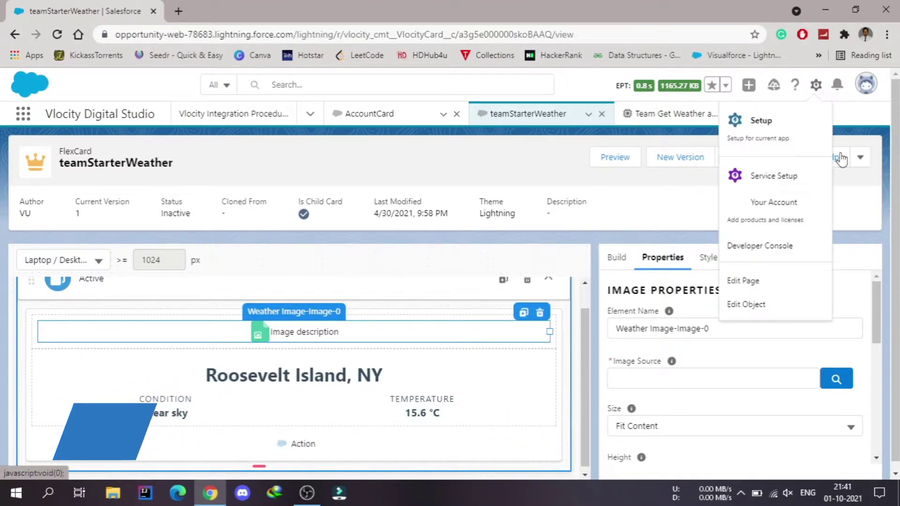
pyautogui.click(766, 135)
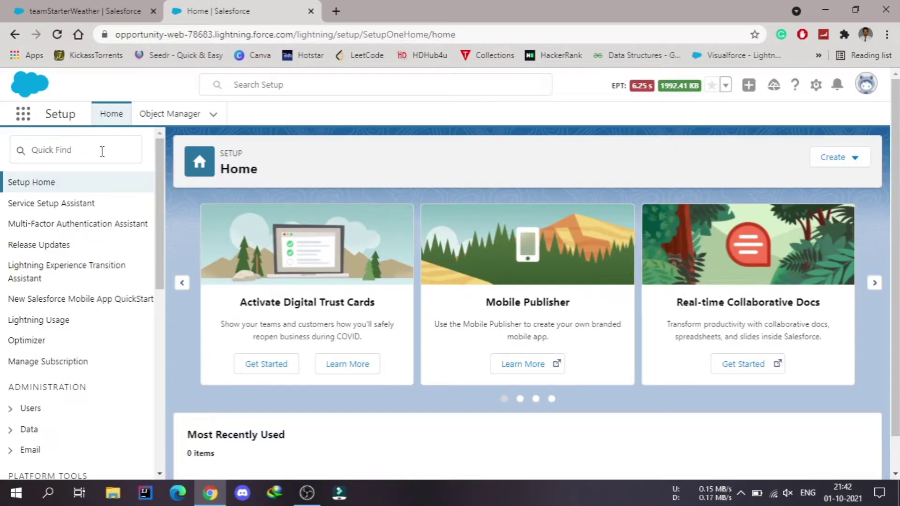
pyautogui.click(102, 151)
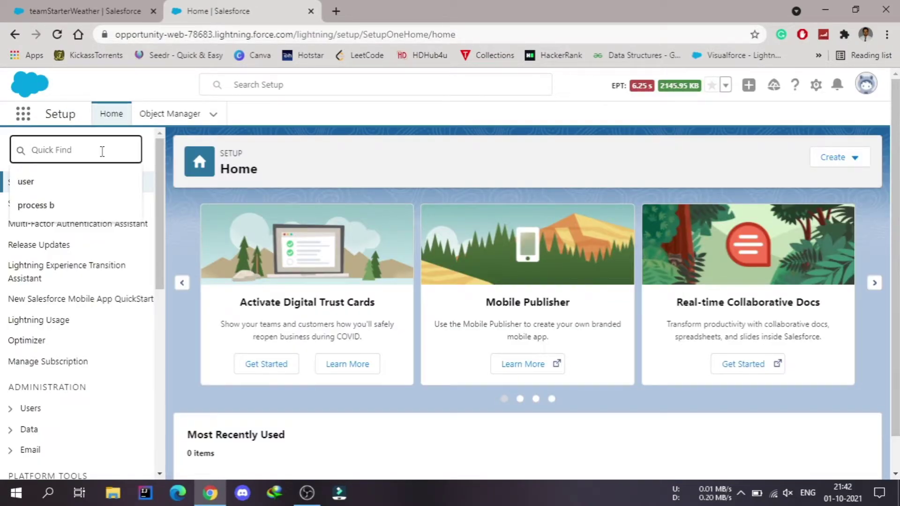
pyautogui.write('static')
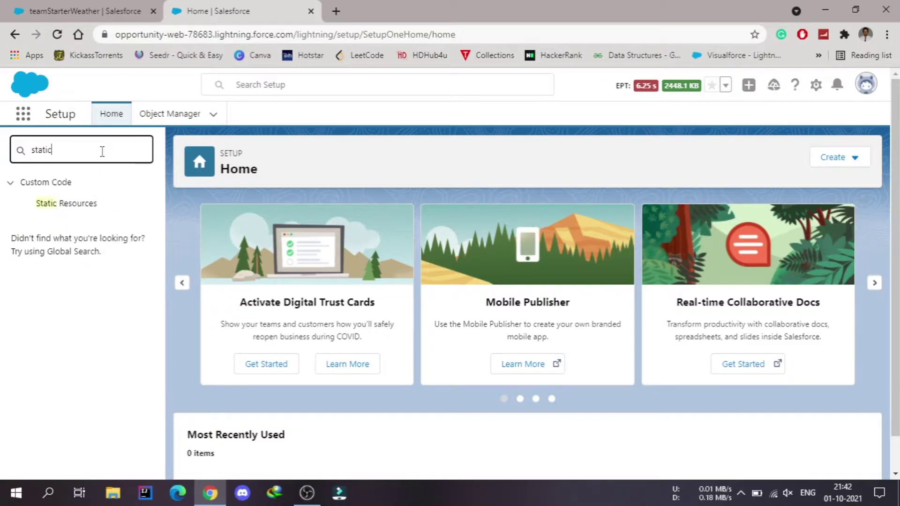
pyautogui.click(81, 206)
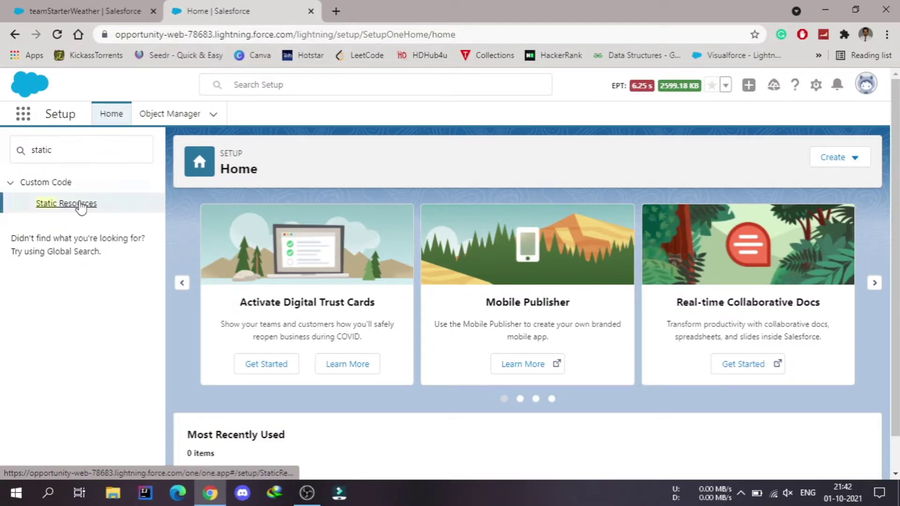
# - Filter the static resources by W, open WeatherBannerActive, and copy the link address of its file
pyautogui.scroll(-2, 429, 262)
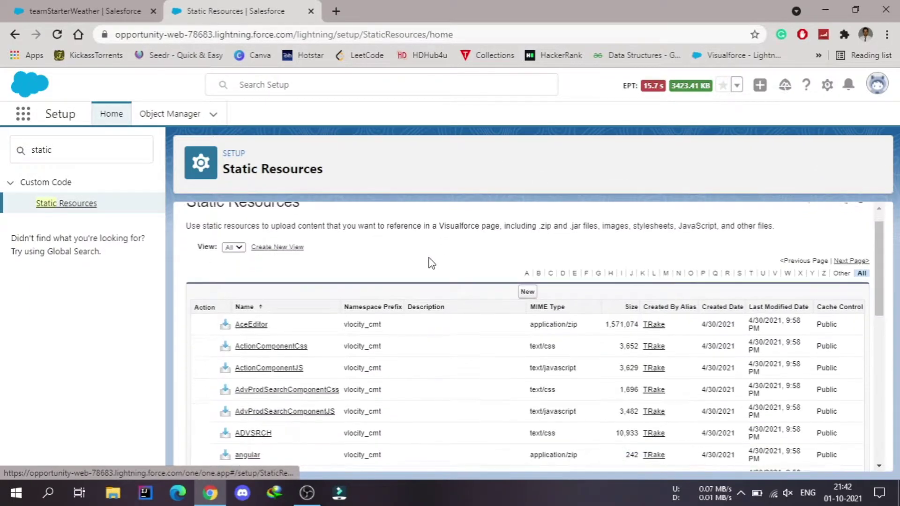
pyautogui.scroll(1, 459, 309)
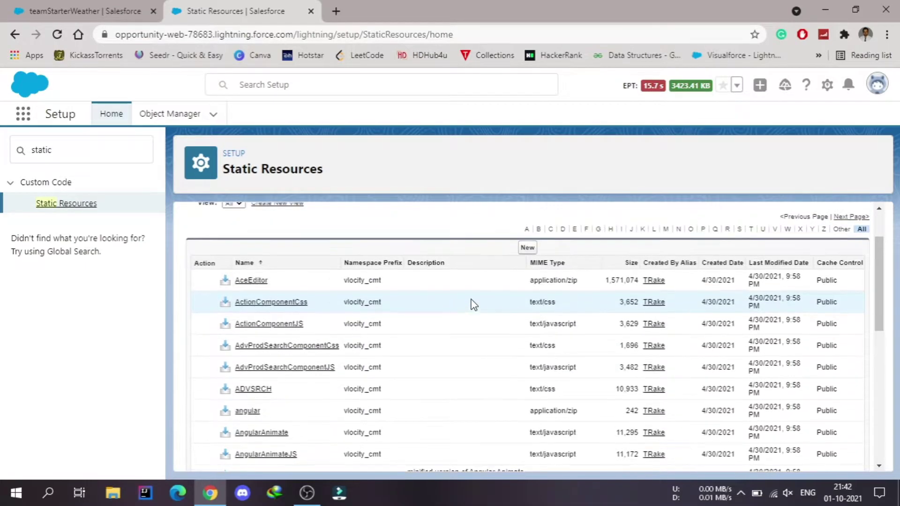
pyautogui.click(789, 230)
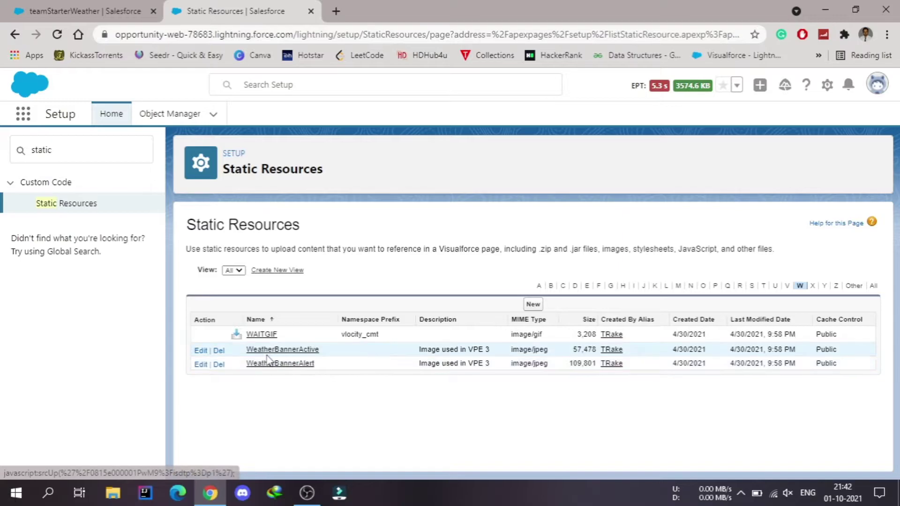
pyautogui.click(292, 350)
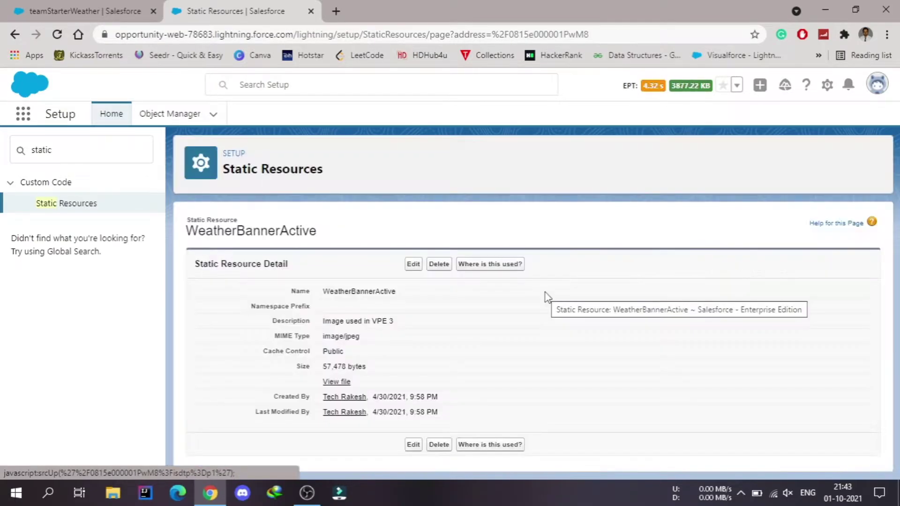
pyautogui.rightClick(339, 386)
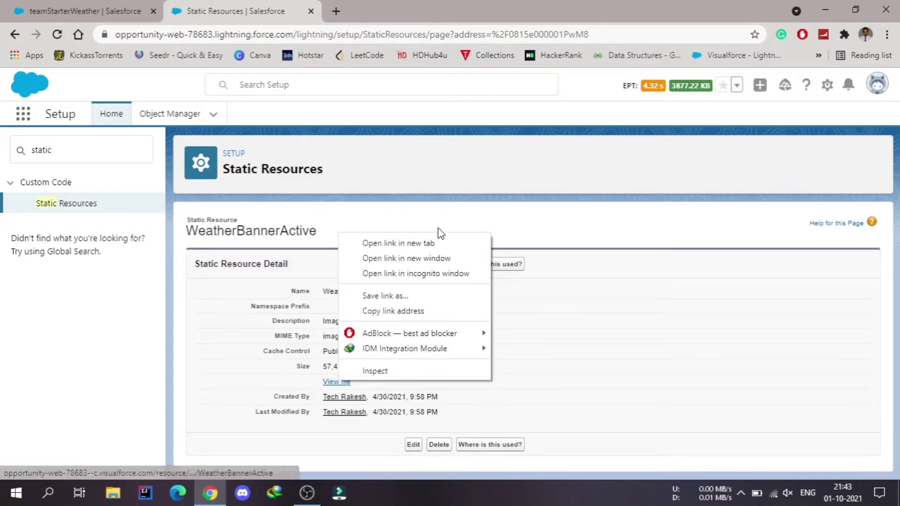
pyautogui.click(394, 311)
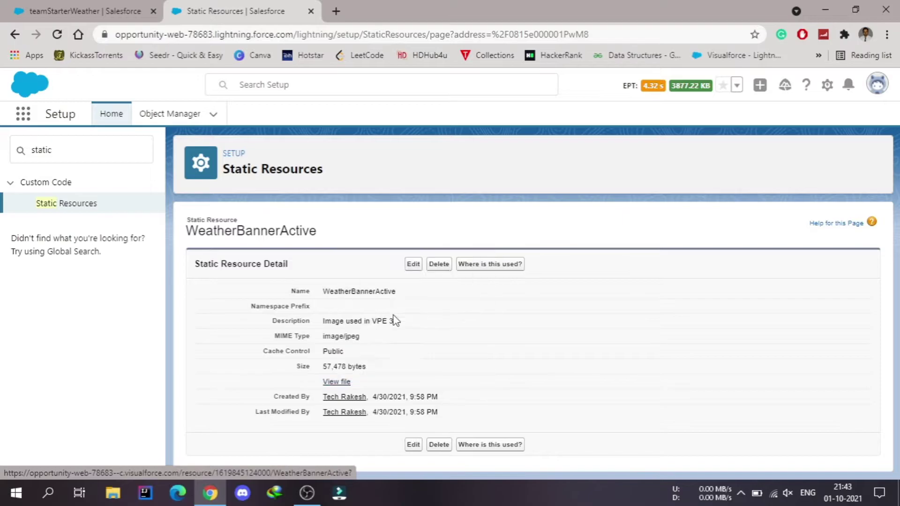
# - Return to the teamStarterWeather FlexCard and paste the copied WeatherBannerActive link as the image element's Image Source
pyautogui.click(86, 9)
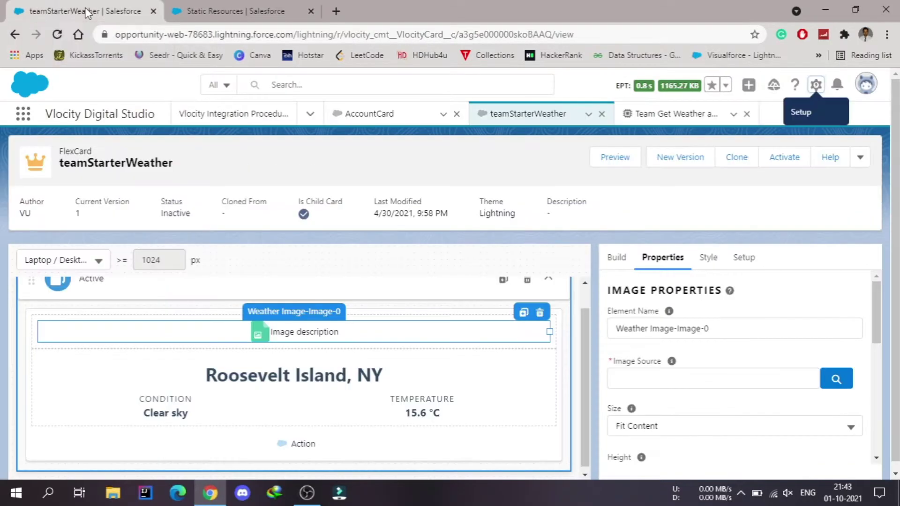
pyautogui.click(713, 378)
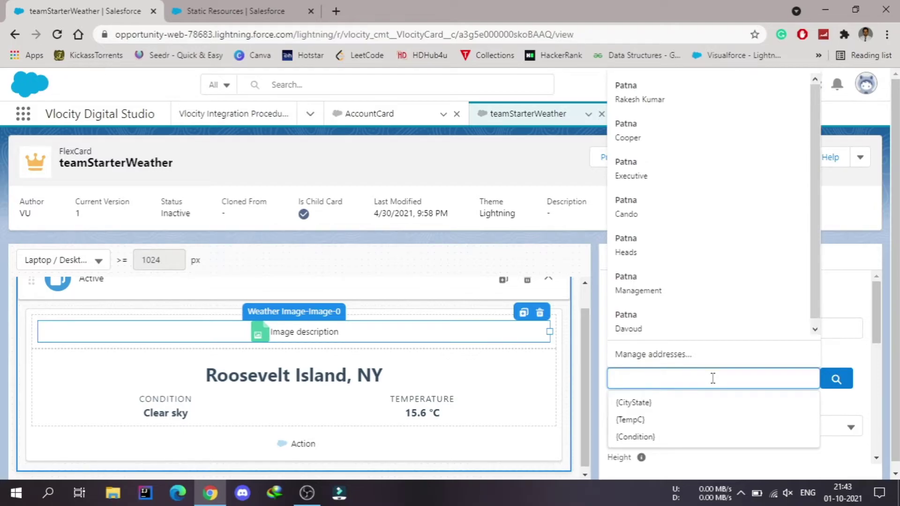
pyautogui.hotkey('ctrl', 'v')
pyautogui.click(801, 363)
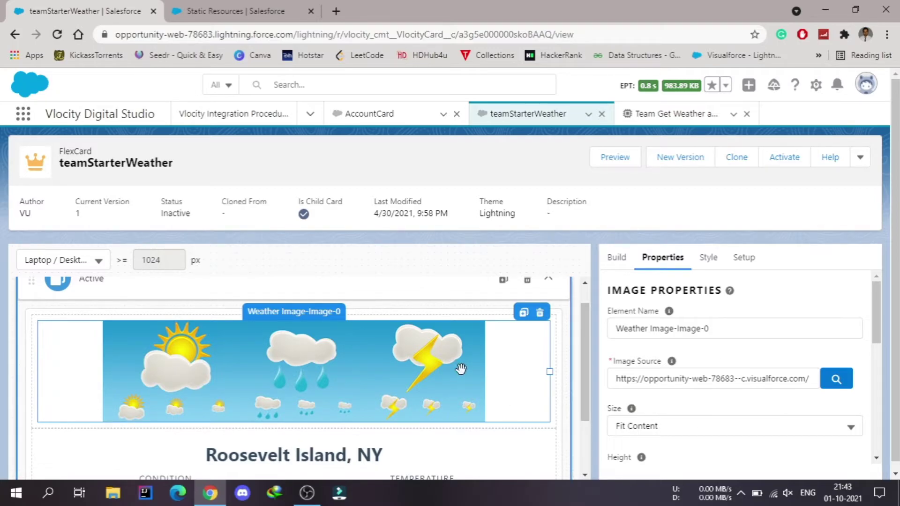
# - Review the Active state's layout, from the banner image through the city header and weather details to the action
pyautogui.scroll(-1, 375, 385)
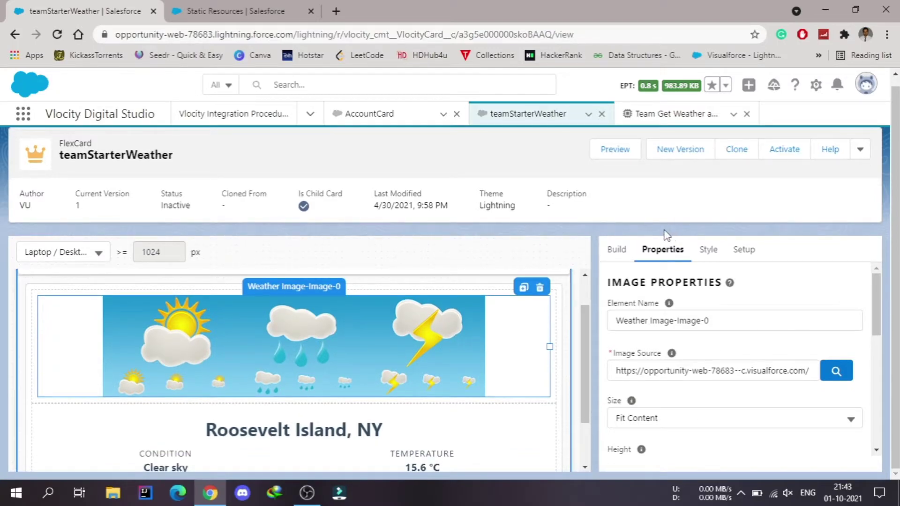
pyautogui.scroll(-2, 388, 346)
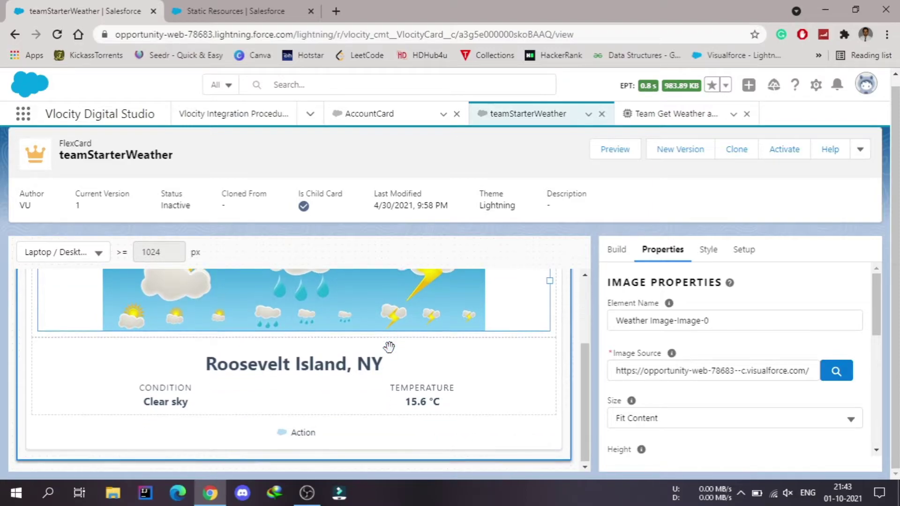
pyautogui.scroll(2, 388, 347)
pyautogui.scroll(-2, 388, 346)
pyautogui.scroll(1, 367, 327)
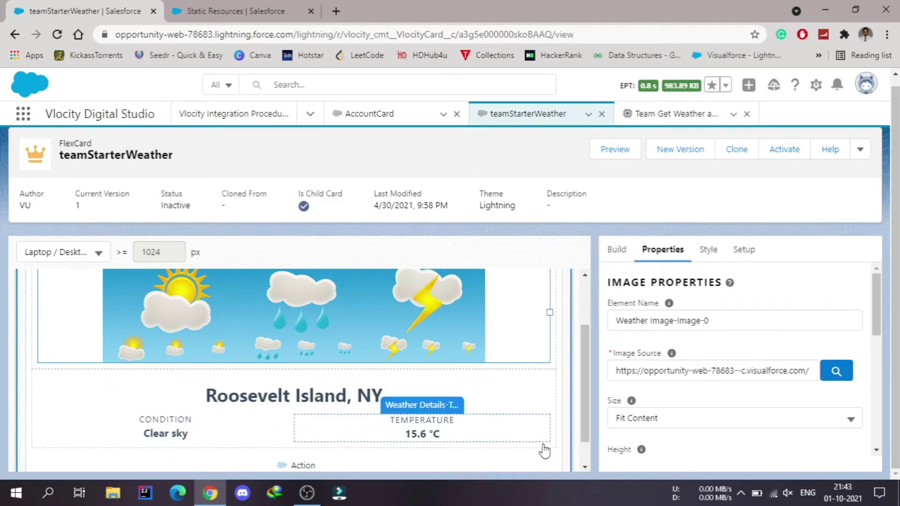
pyautogui.scroll(-1, 425, 436)
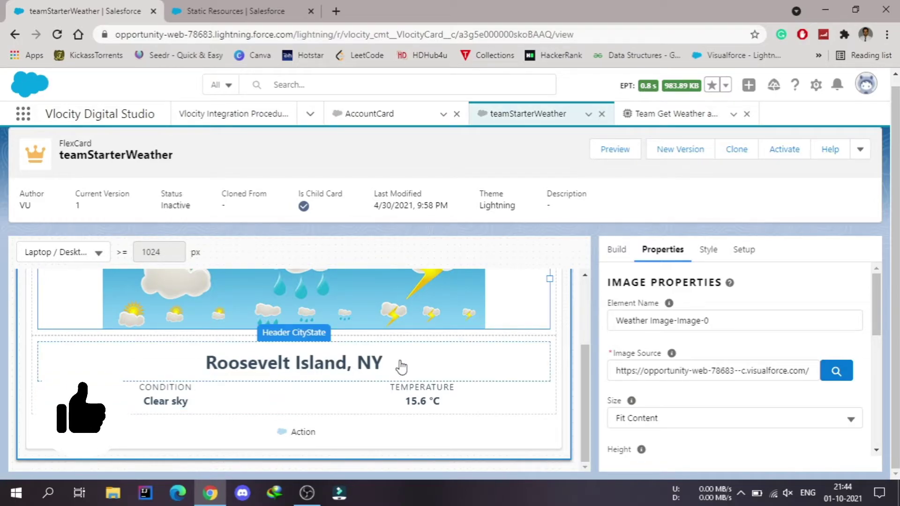
pyautogui.scroll(3, 401, 366)
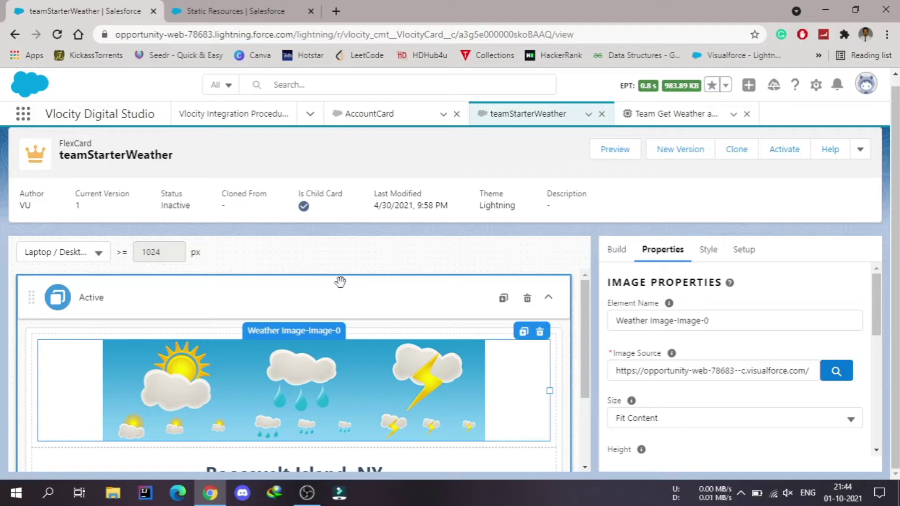
pyautogui.scroll(-3, 347, 402)
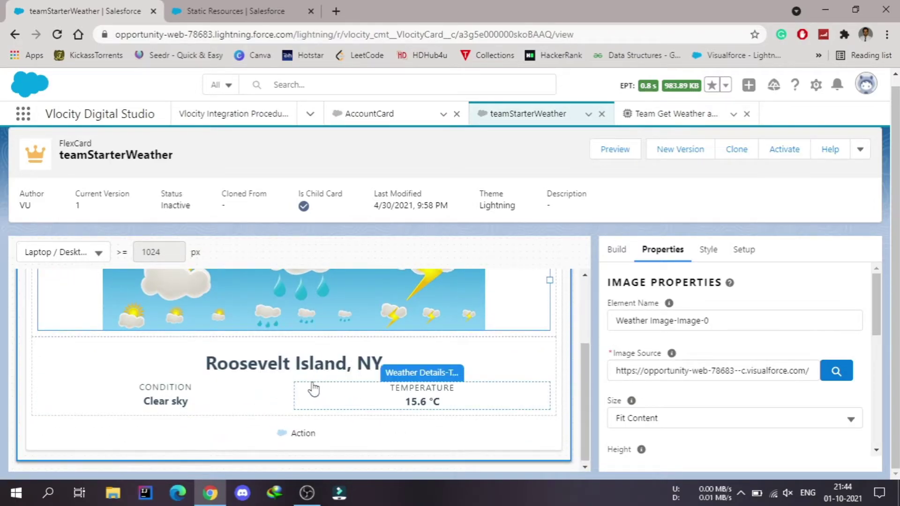
pyautogui.scroll(3, 314, 389)
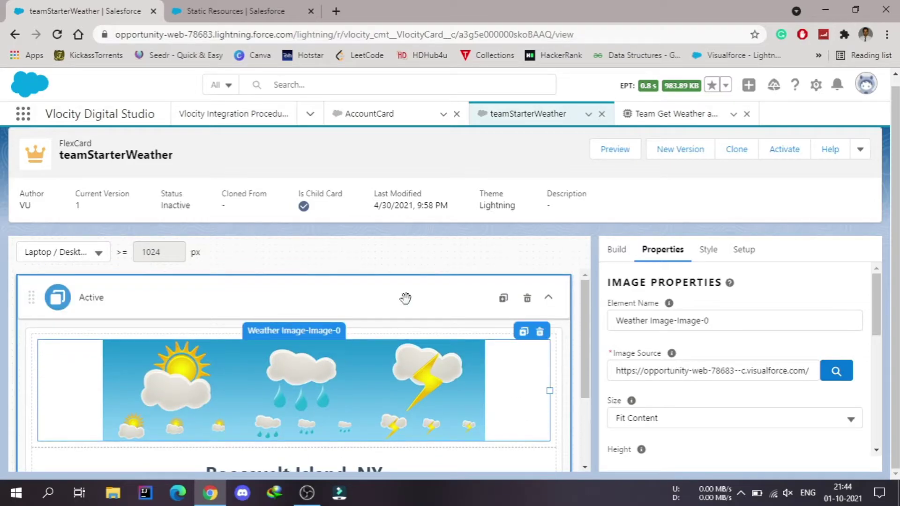
# - Start a clone of the Active state and name the new state Alert
pyautogui.click(504, 299)
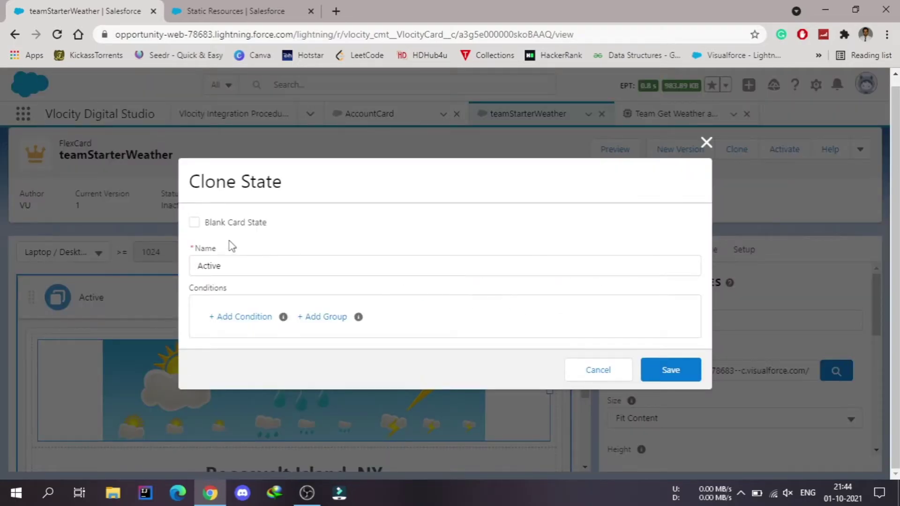
pyautogui.click(234, 265)
pyautogui.press('BackSpace')
pyautogui.press('BackSpace')
pyautogui.press('BackSpace')
pyautogui.press('BackSpace')
pyautogui.press('BackSpace')
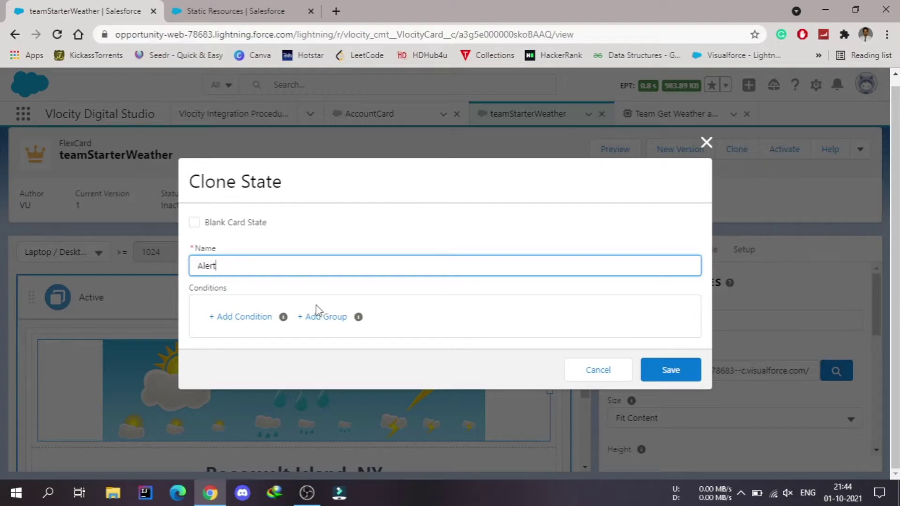
# - Add a condition requiring the Condition field to equal Heavy Snow and save the cloned state
pyautogui.click(234, 324)
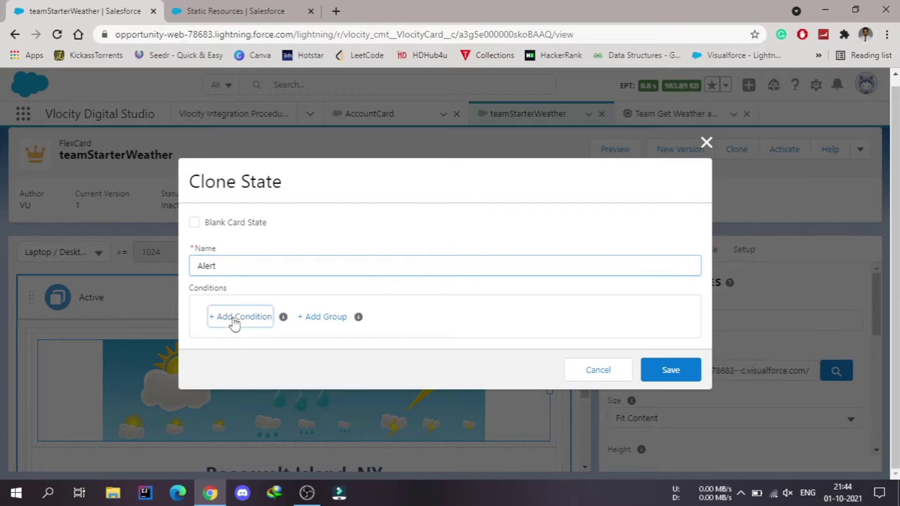
pyautogui.click(292, 310)
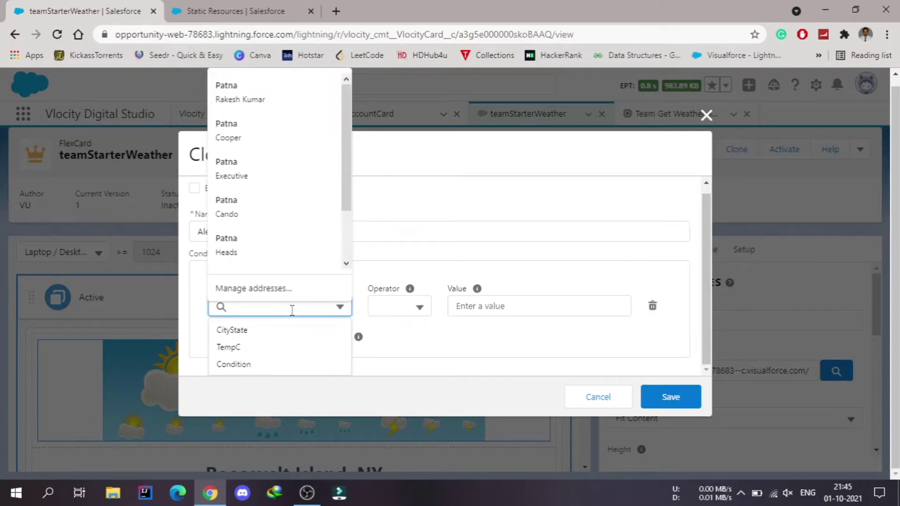
pyautogui.click(247, 364)
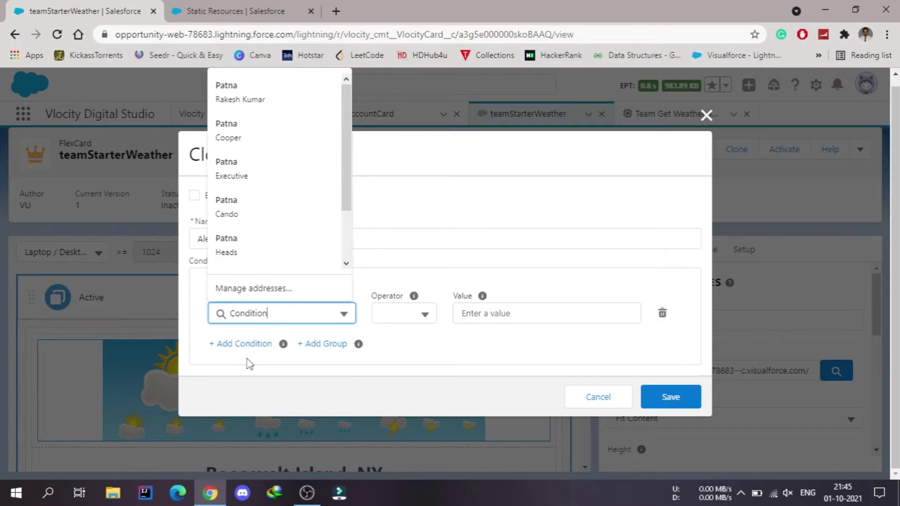
pyautogui.click(420, 317)
pyautogui.click(389, 344)
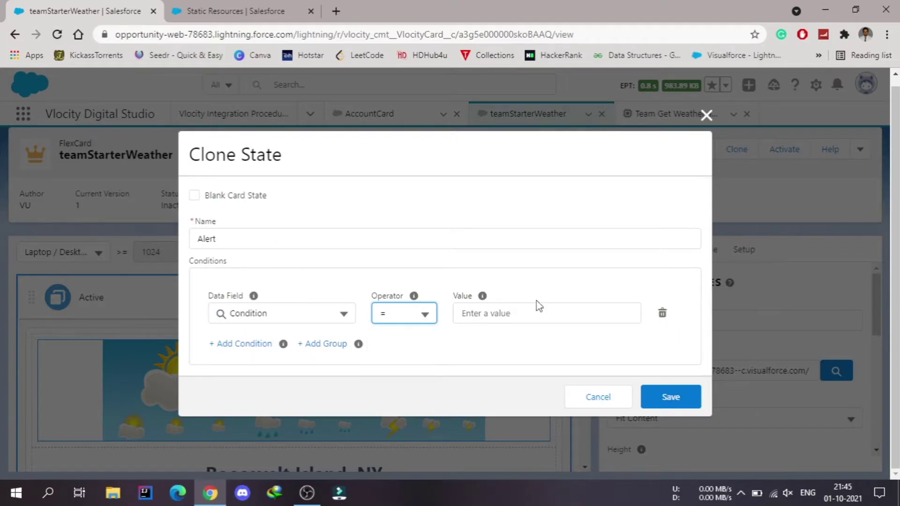
pyautogui.click(535, 307)
pyautogui.write('Heavy Snow')
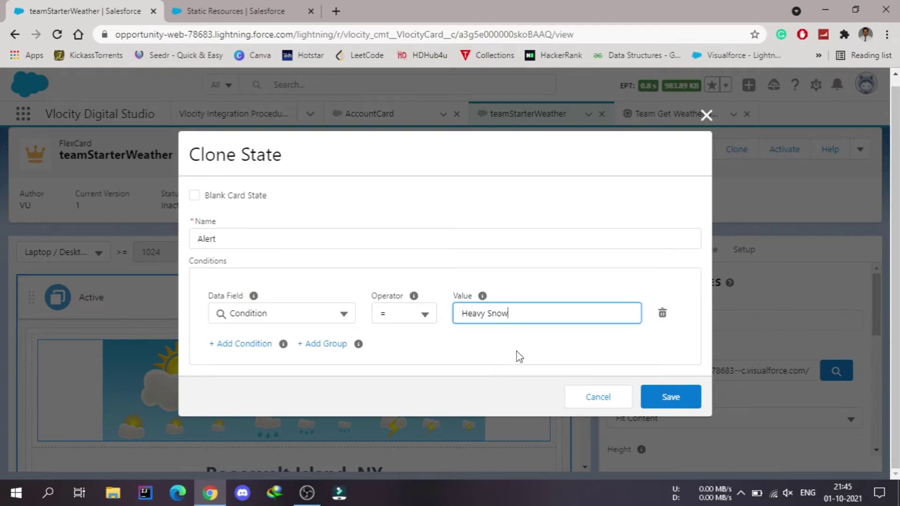
pyautogui.click(678, 401)
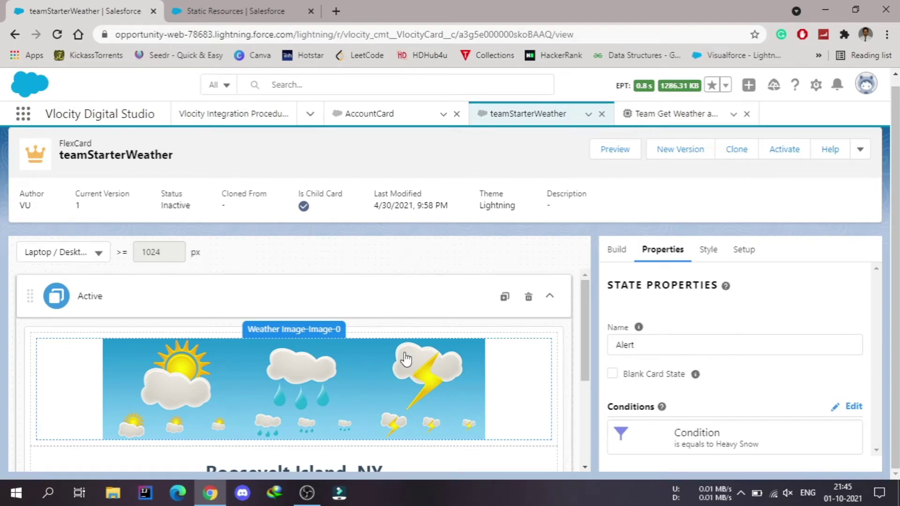
# - Collapse the Active state, move the Alert state above it, and expand Alert to show its banner image
pyautogui.click(552, 301)
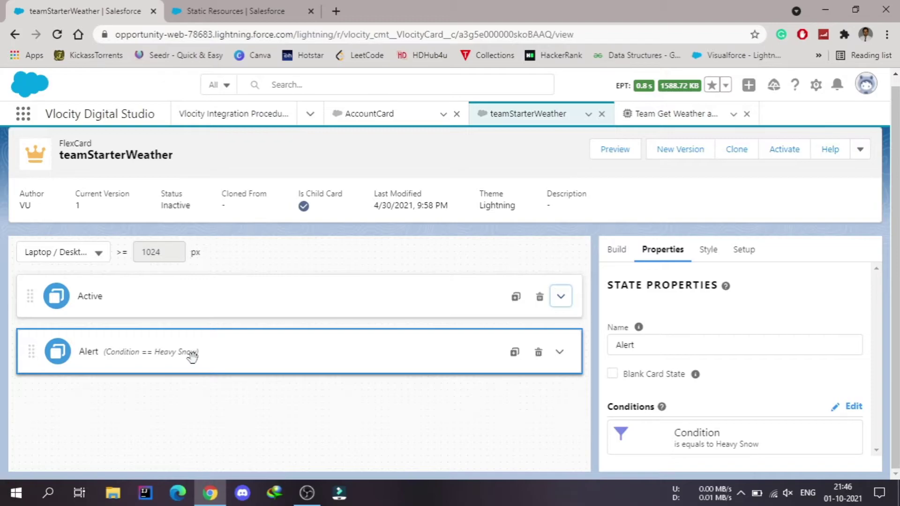
pyautogui.moveTo(31, 352); pyautogui.dragTo(36, 294)
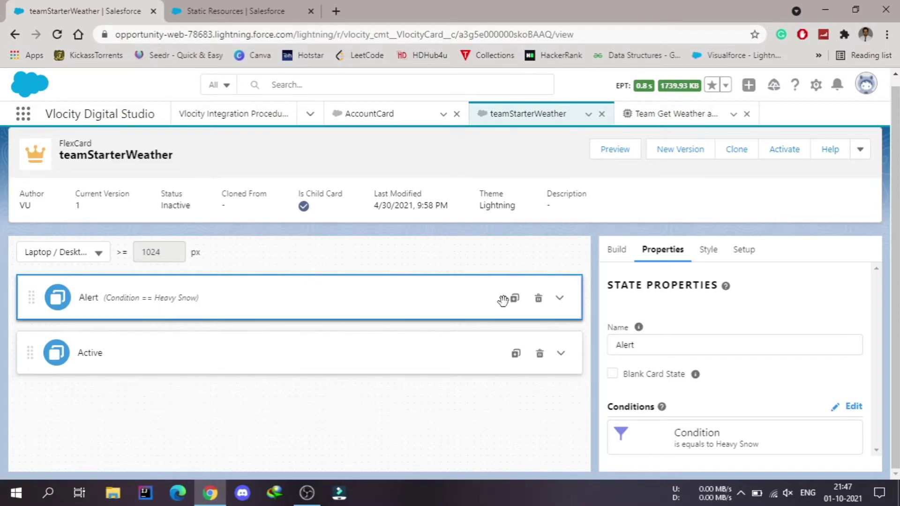
pyautogui.click(560, 301)
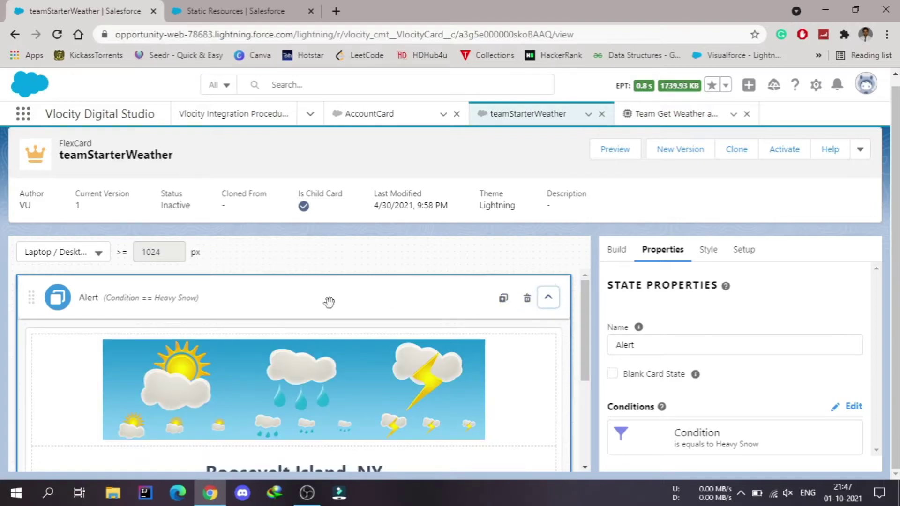
pyautogui.scroll(-1, 329, 301)
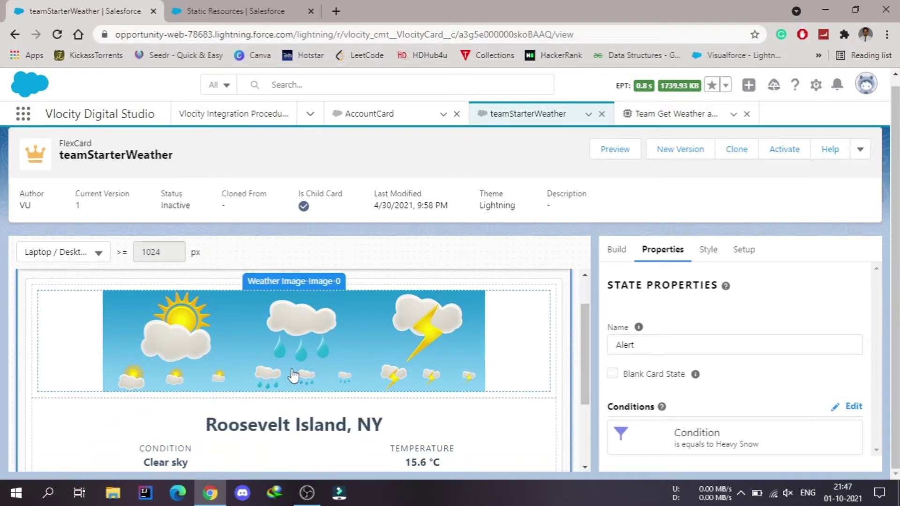
# - Return to the Static Resources list in Setup, open WeatherBannerAlert, and copy the link address of its file
pyautogui.click(230, 10)
pyautogui.click(15, 35)
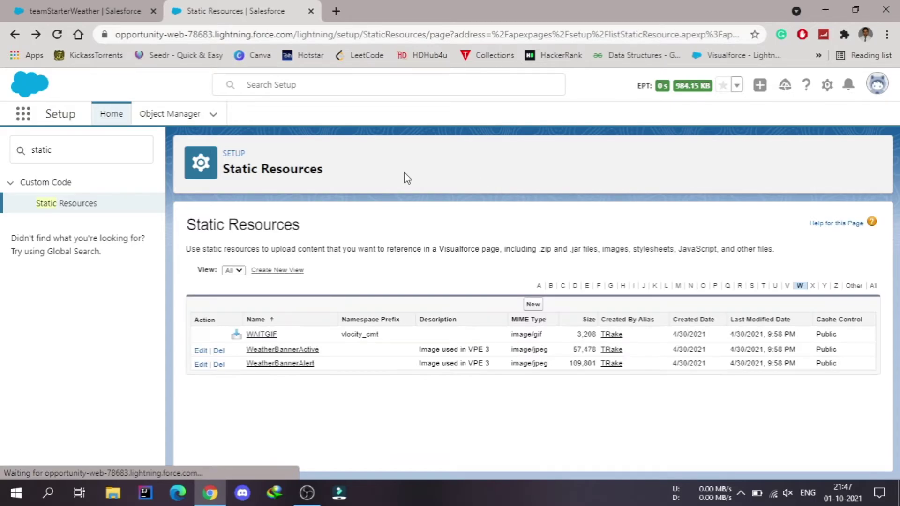
pyautogui.click(270, 365)
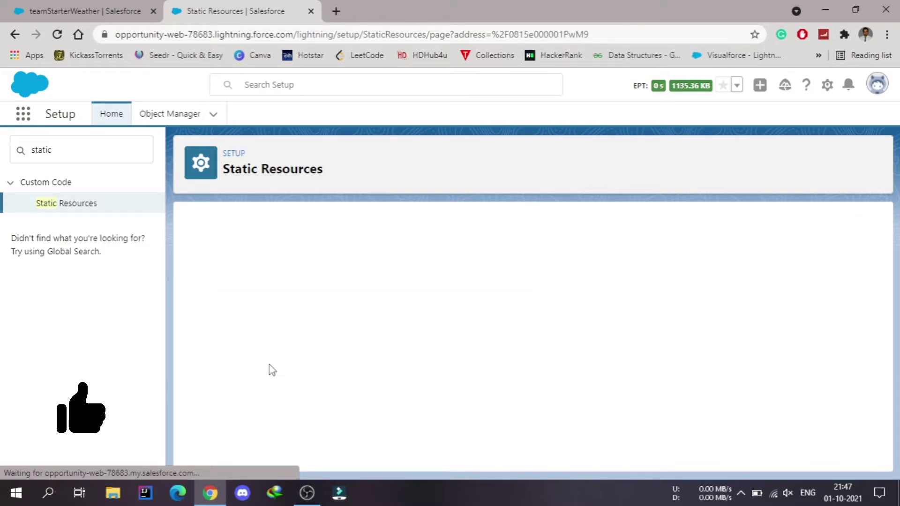
pyautogui.rightClick(332, 382)
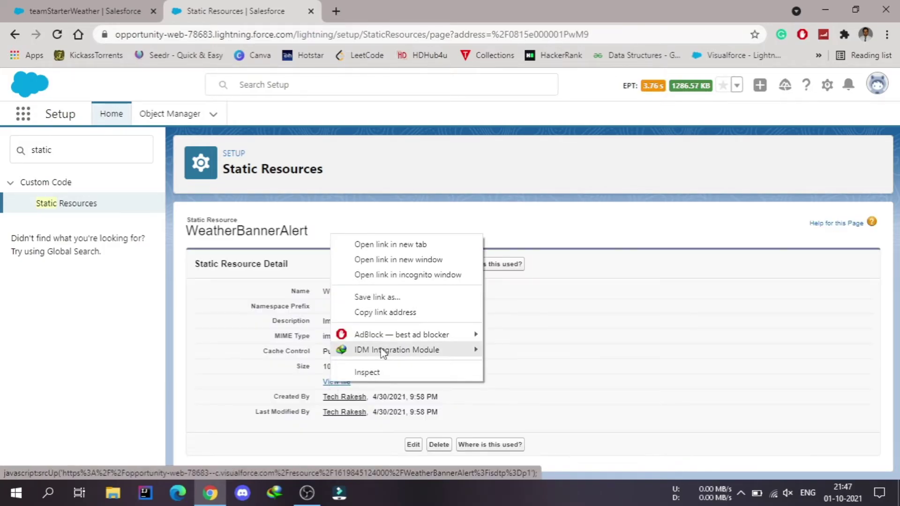
pyautogui.click(388, 313)
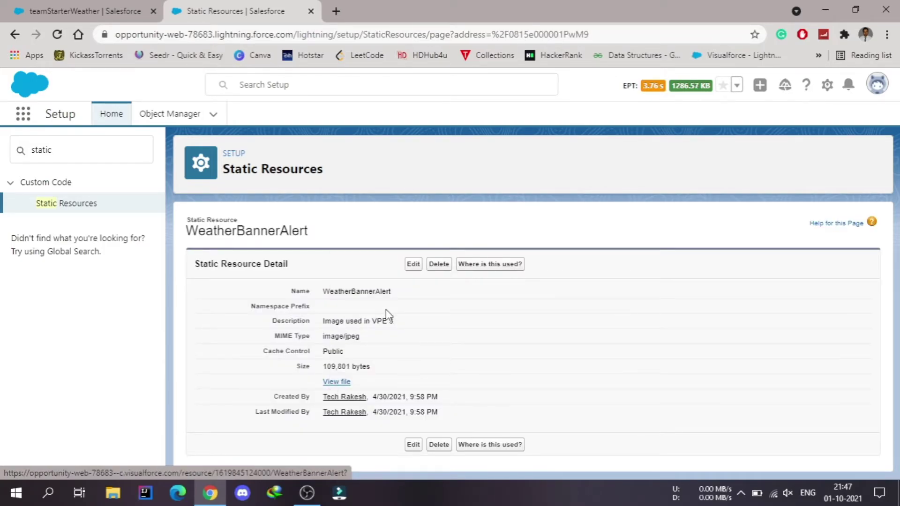
# - Back in the teamStarterWeather FlexCard, replace the Alert state's Image Source with the copied WeatherBannerAlert link
pyautogui.click(94, 5)
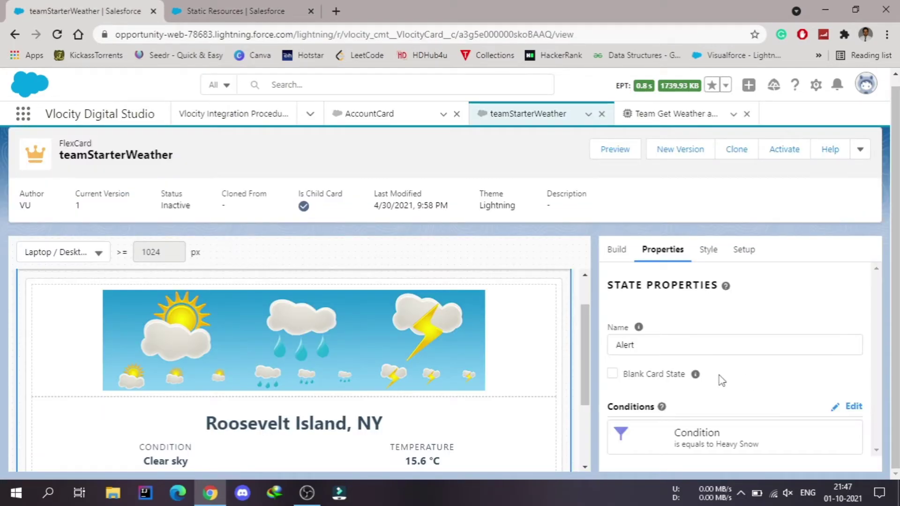
pyautogui.click(335, 331)
pyautogui.click(709, 371)
pyautogui.hotkey('ctrl', 'a')
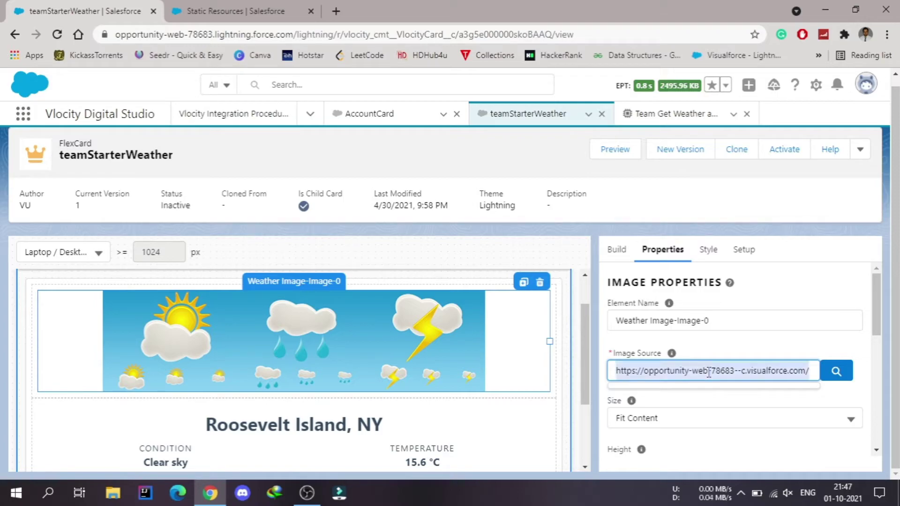
pyautogui.hotkey('ctrl', 'v')
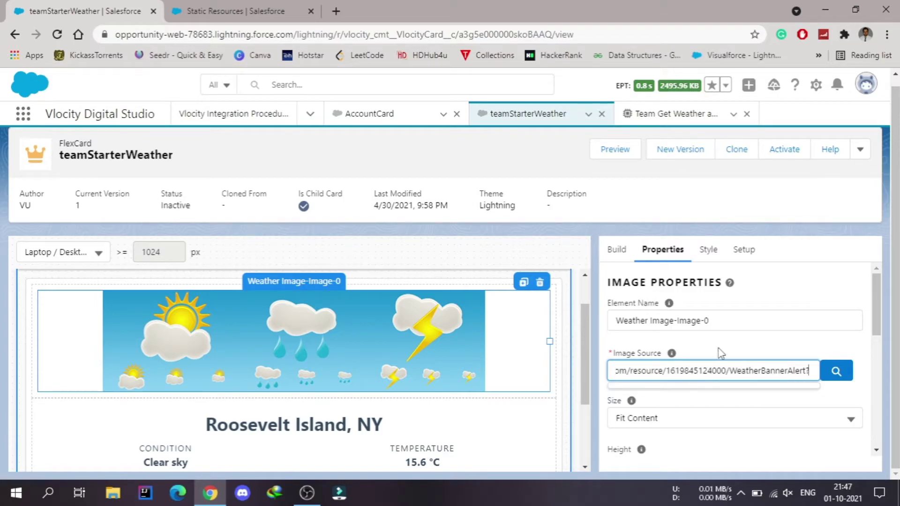
pyautogui.click(720, 352)
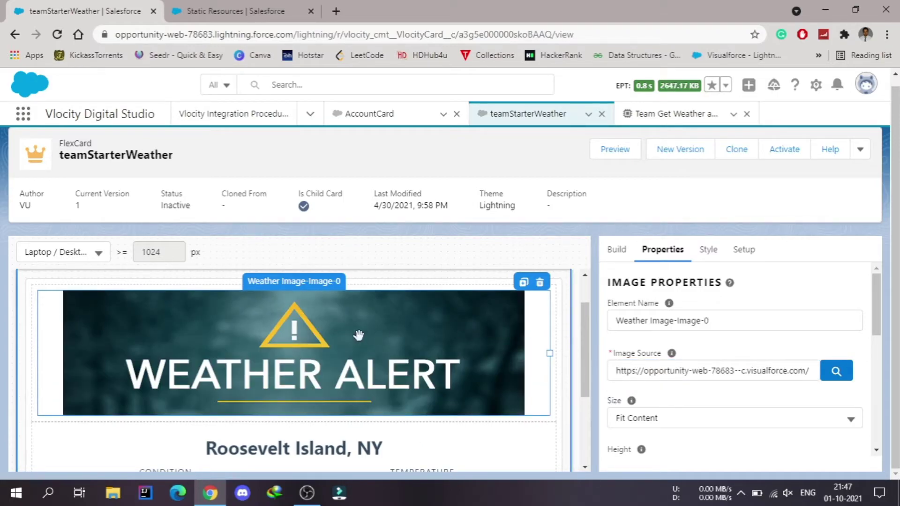
# - Review the Alert state's banner, weather details and action, and expand the Active state to compare its layout
pyautogui.scroll(2, 358, 335)
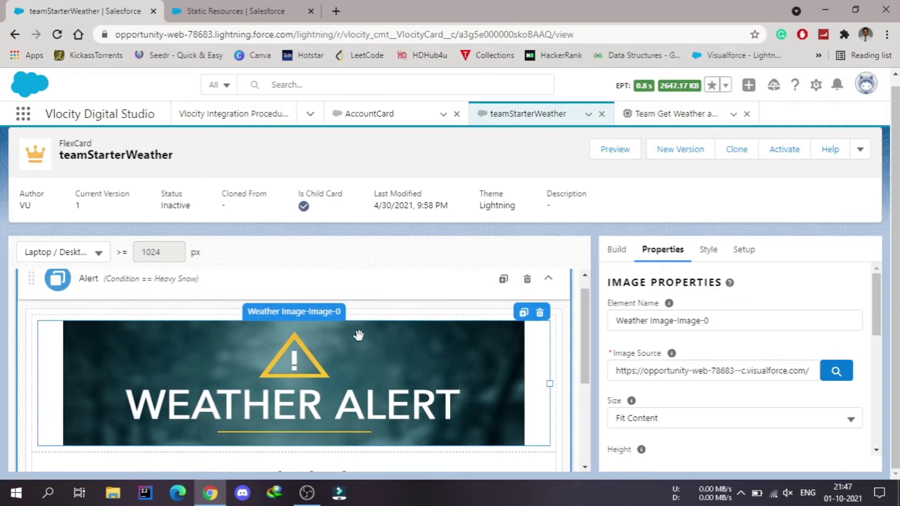
pyautogui.scroll(-5, 359, 335)
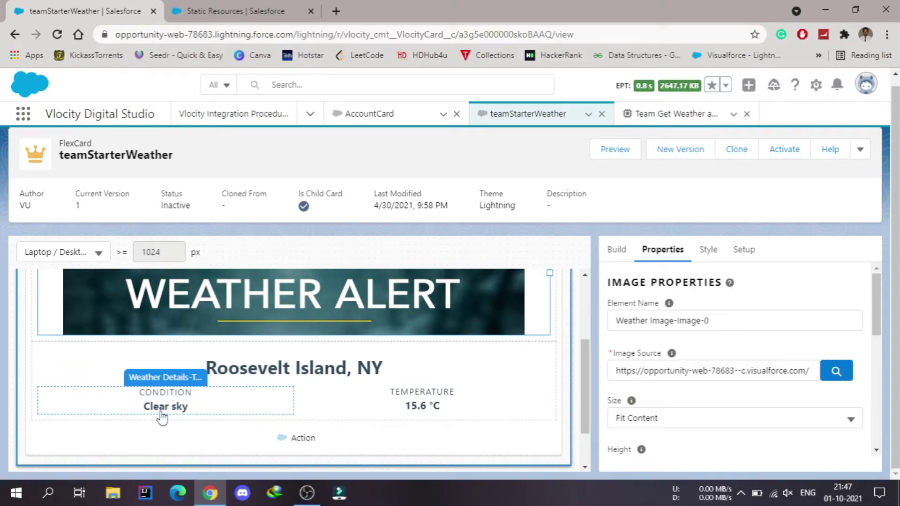
pyautogui.scroll(2, 195, 413)
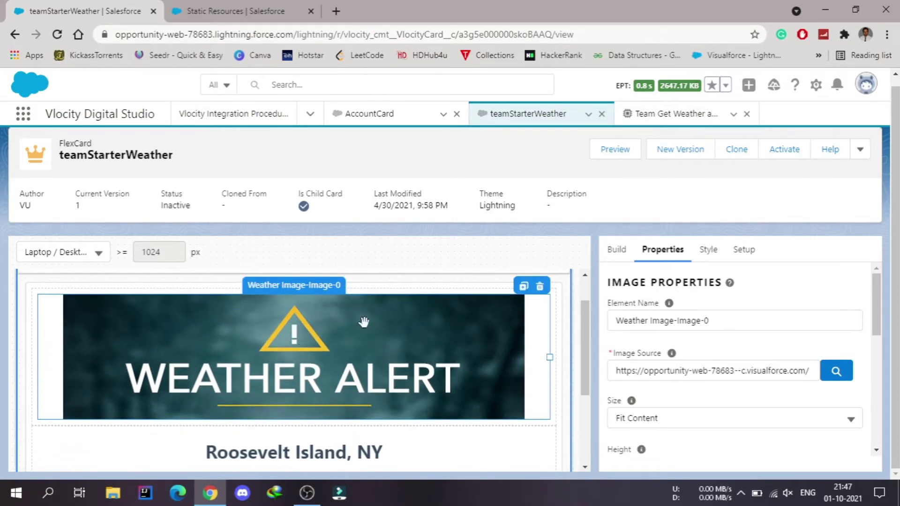
pyautogui.scroll(1, 363, 321)
pyautogui.scroll(-4, 364, 321)
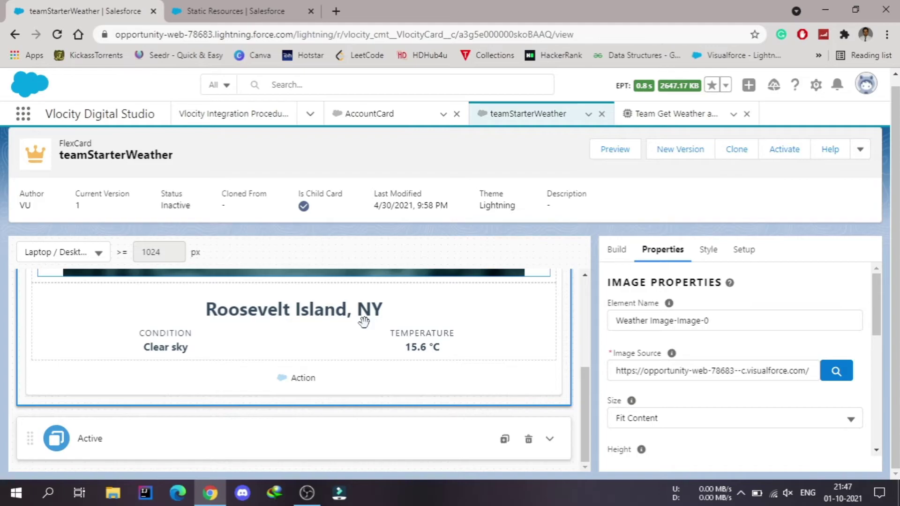
pyautogui.click(550, 439)
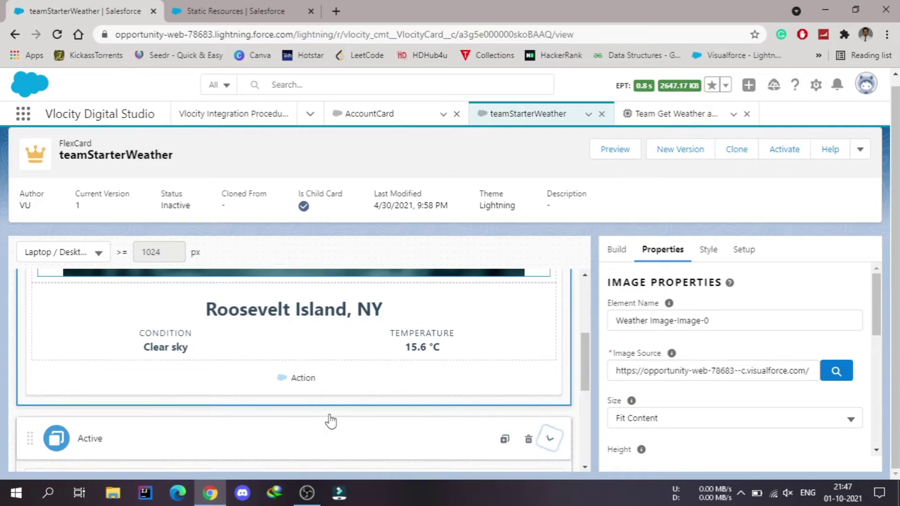
pyautogui.scroll(-4, 330, 422)
pyautogui.scroll(7, 331, 421)
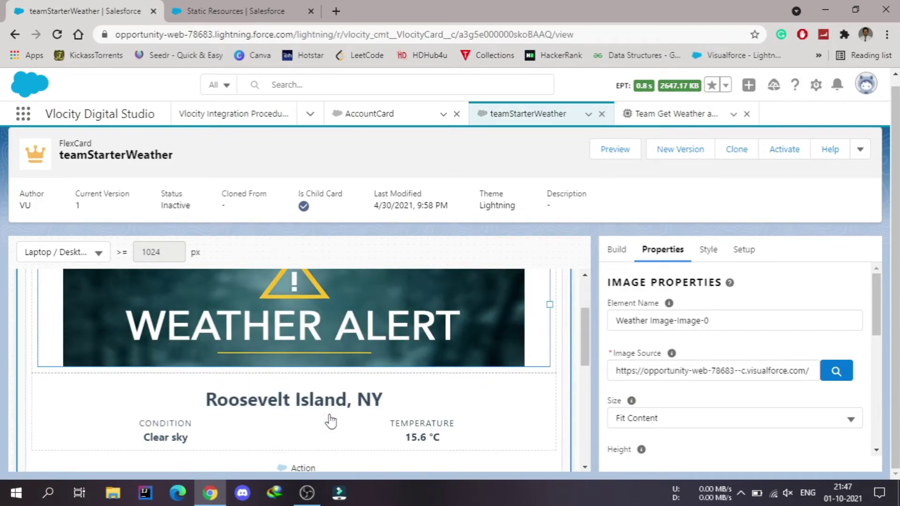
pyautogui.scroll(2, 330, 422)
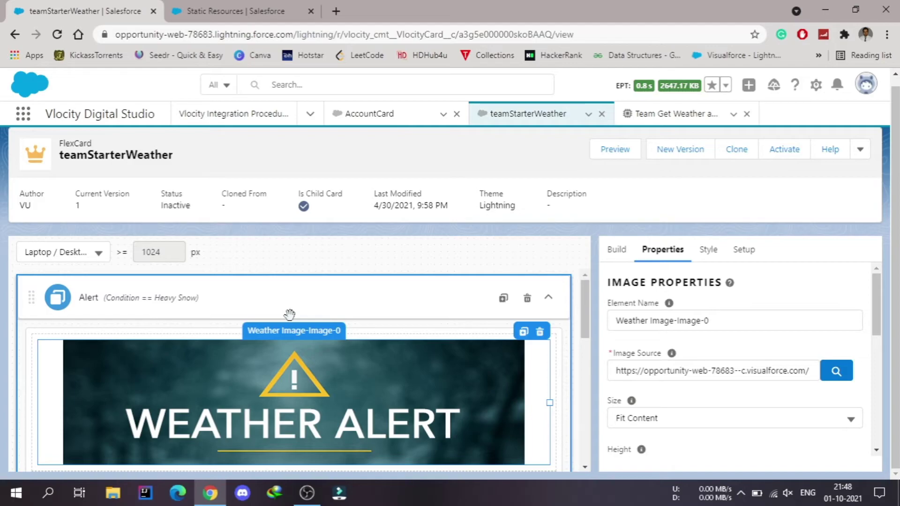
# - Preview the teamStarterWeather card, check the displayed banner and weather details, and return to the design view
pyautogui.click(614, 150)
pyautogui.scroll(-4, 593, 272)
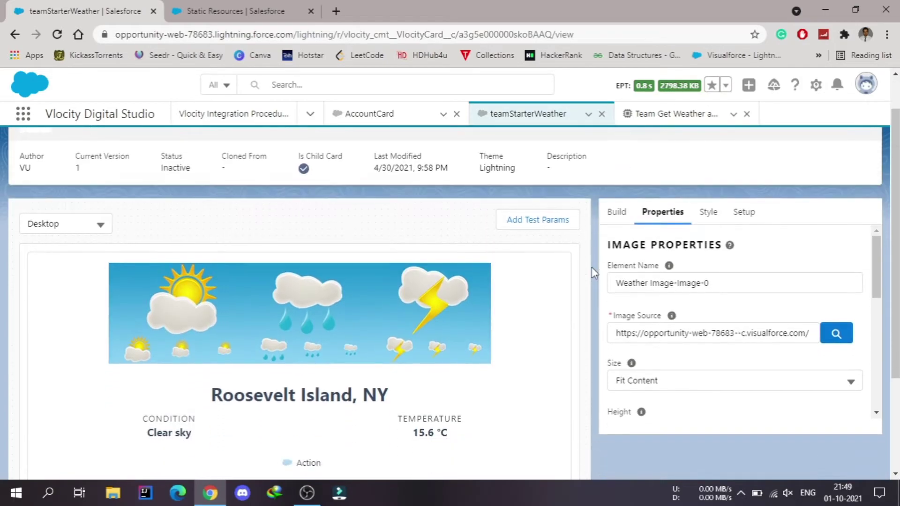
pyautogui.scroll(2, 592, 267)
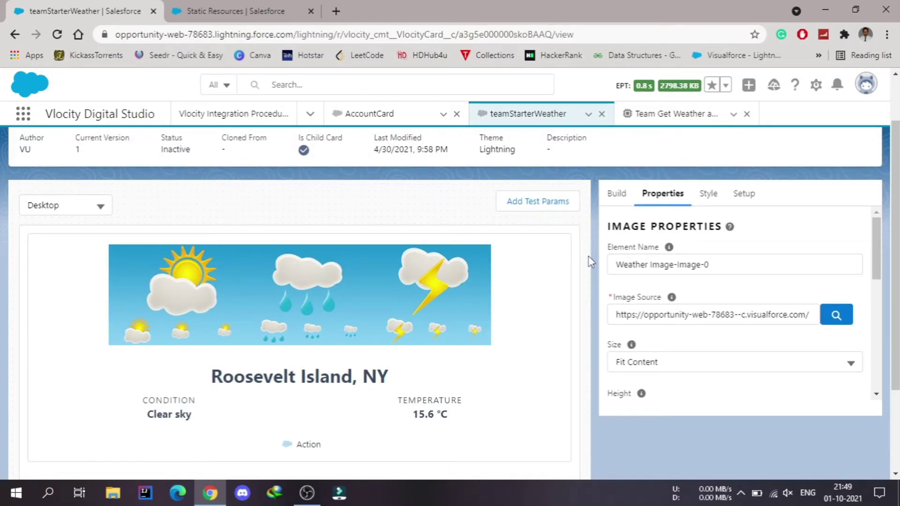
pyautogui.scroll(2, 589, 256)
pyautogui.click(615, 158)
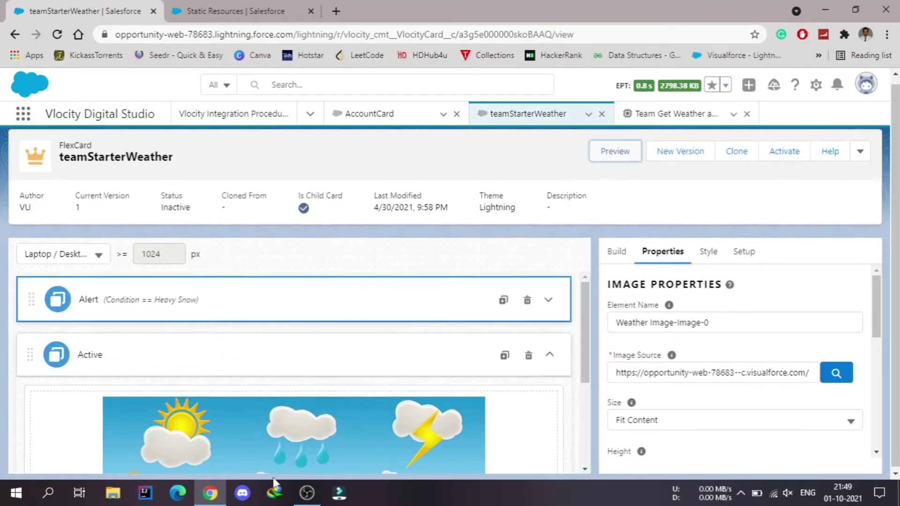
# - Examine the Active state's elements, and expand the Alert state to check its banner and weather details
pyautogui.scroll(-3, 253, 471)
pyautogui.click(457, 353)
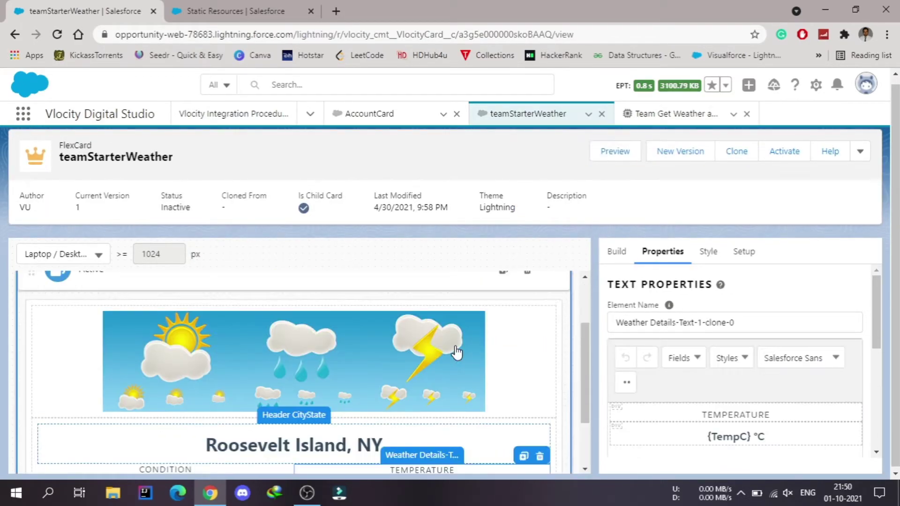
pyautogui.scroll(-1, 457, 353)
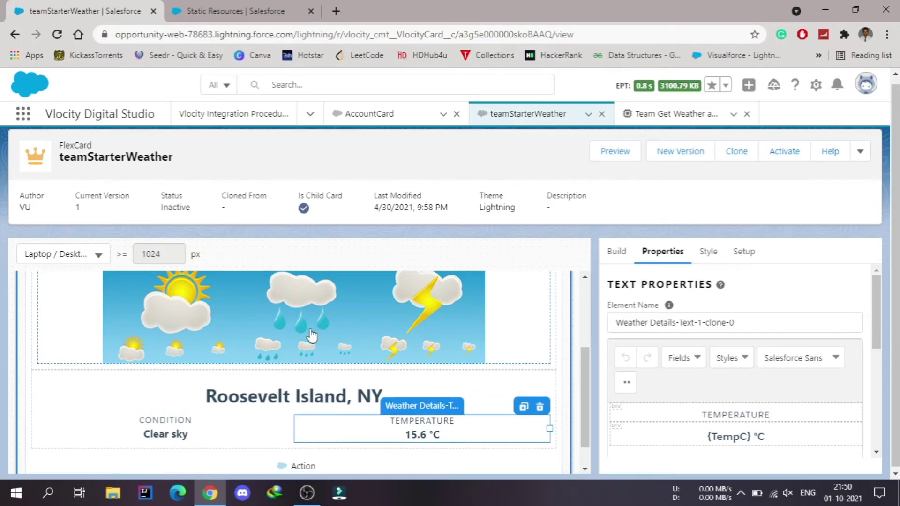
pyautogui.scroll(3, 311, 336)
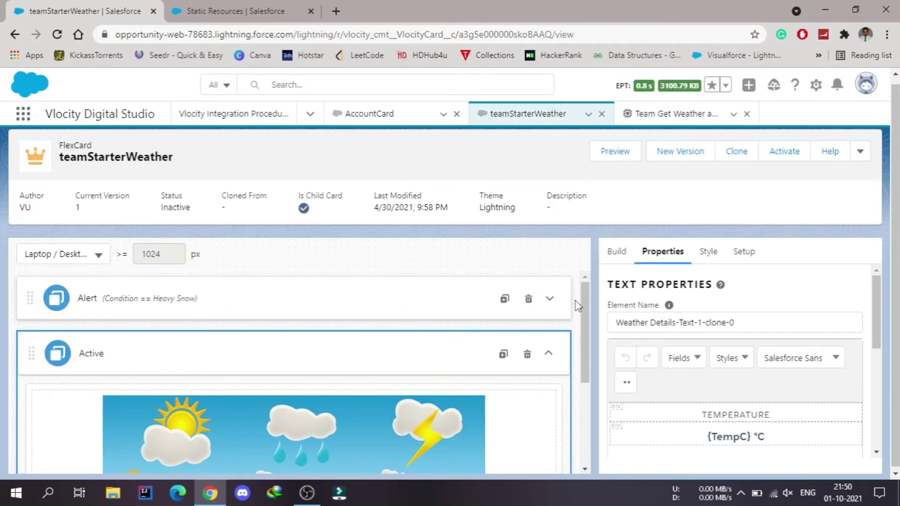
pyautogui.click(552, 300)
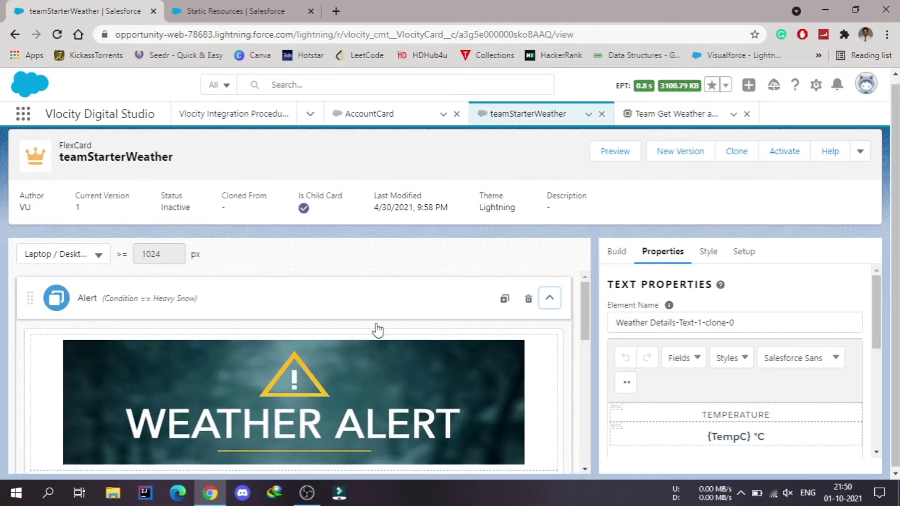
pyautogui.scroll(-3, 375, 328)
pyautogui.scroll(-1, 377, 330)
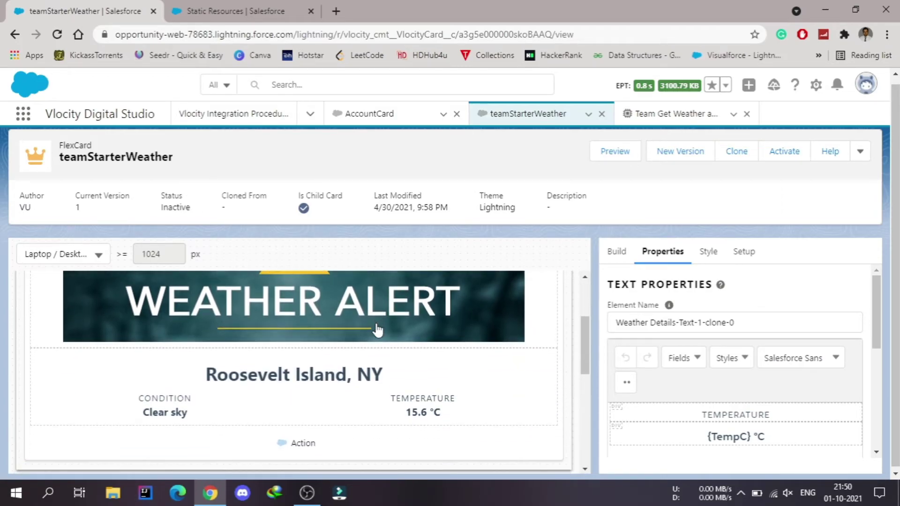
# - Colour the {TempC} °C text red in the Alert state's Temperature element
pyautogui.click(433, 409)
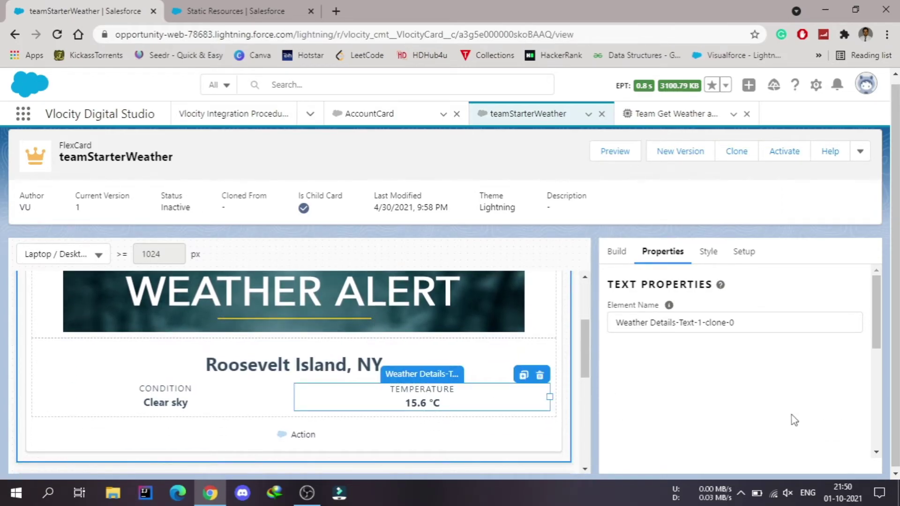
pyautogui.moveTo(775, 415); pyautogui.dragTo(700, 413)
pyautogui.click(769, 358)
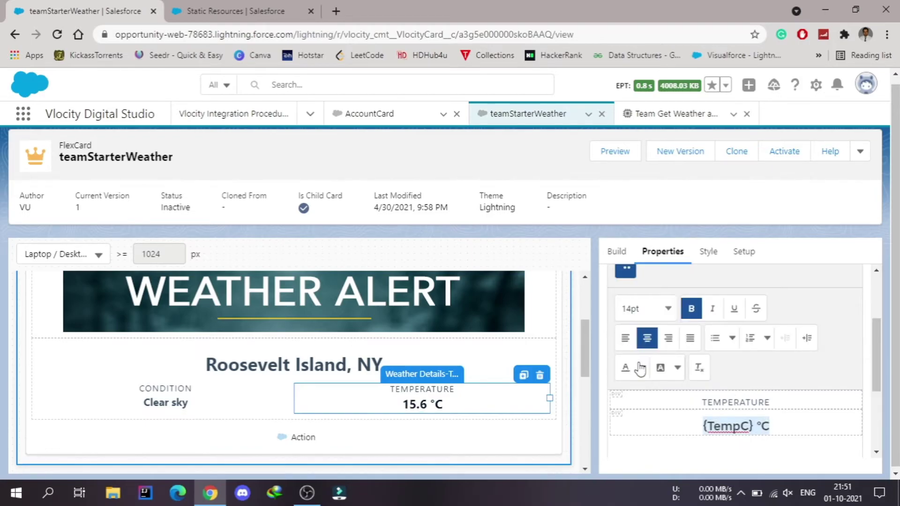
pyautogui.click(642, 368)
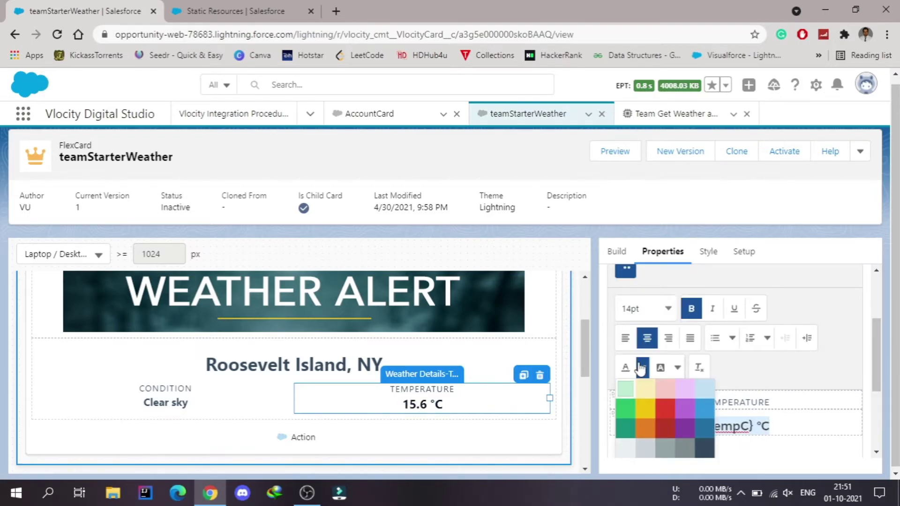
pyautogui.click(665, 410)
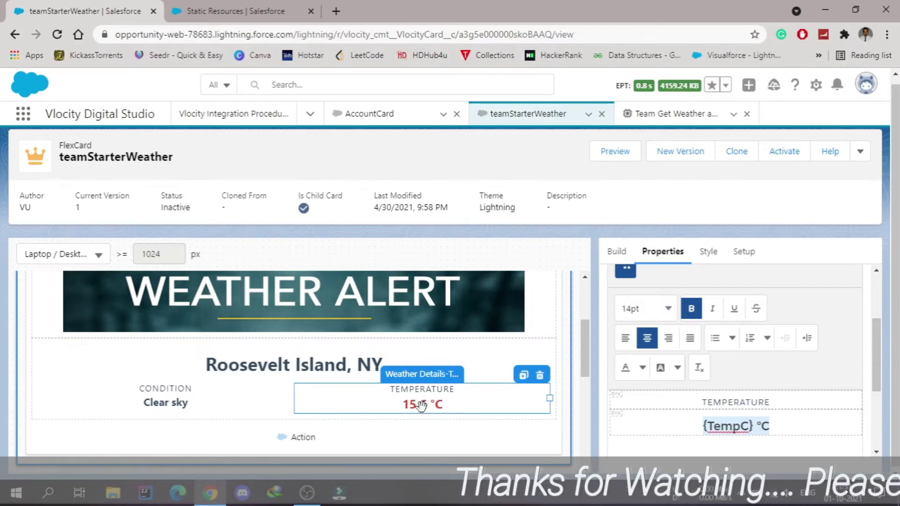
# - Colour the {Condition} text red in the Alert state's Condition element
pyautogui.click(161, 405)
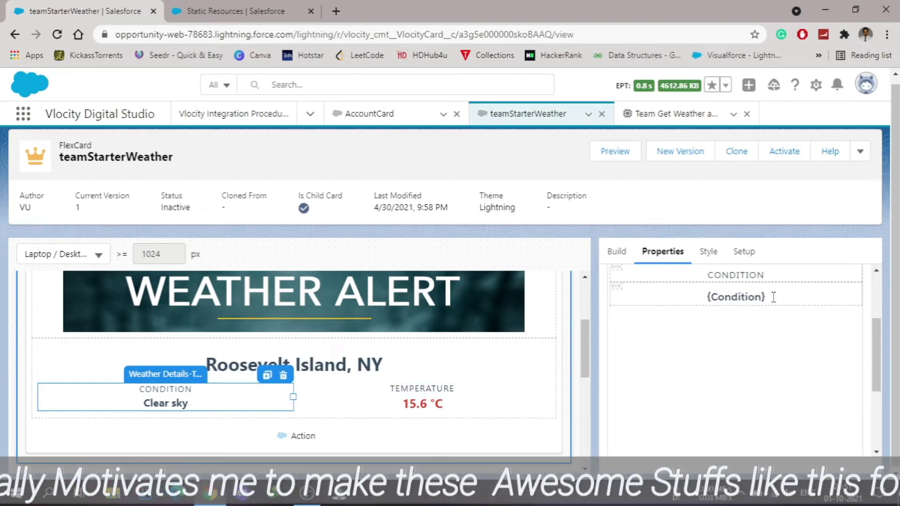
pyautogui.moveTo(770, 297); pyautogui.dragTo(697, 295)
pyautogui.scroll(3, 696, 296)
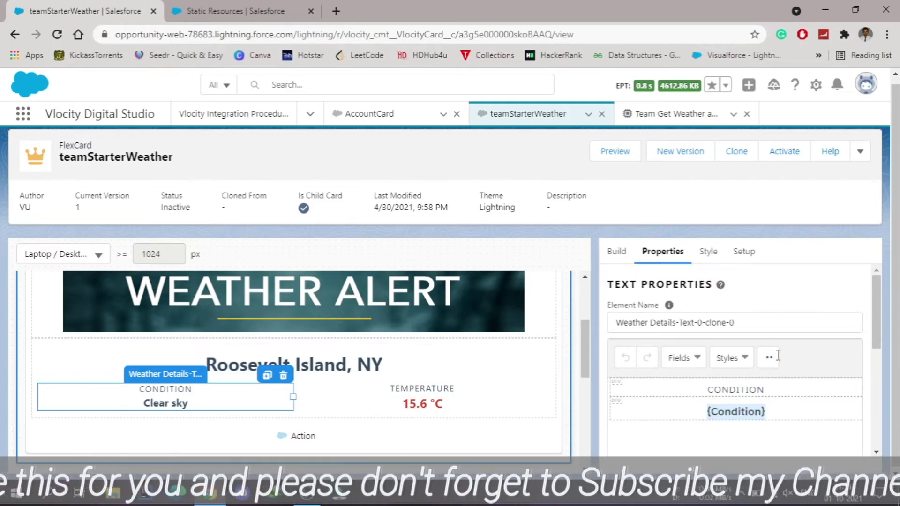
pyautogui.click(778, 359)
pyautogui.scroll(-1, 777, 357)
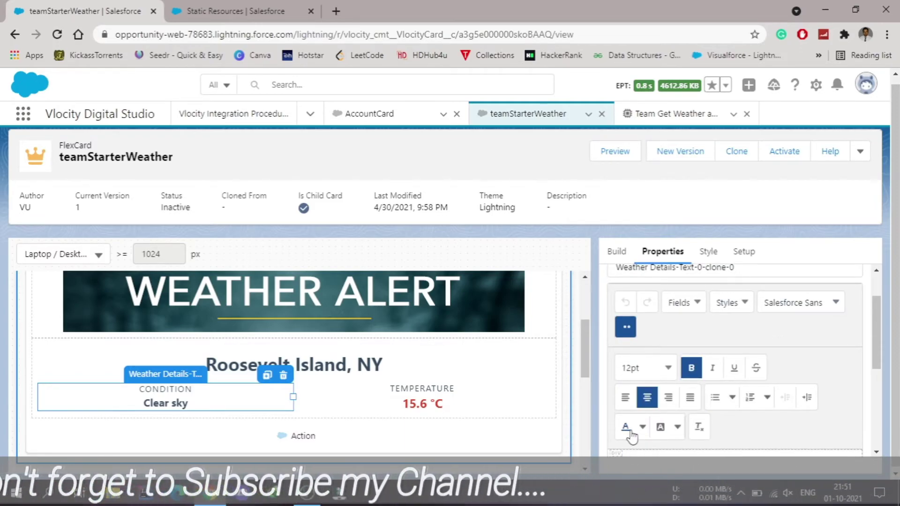
pyautogui.scroll(-1, 624, 432)
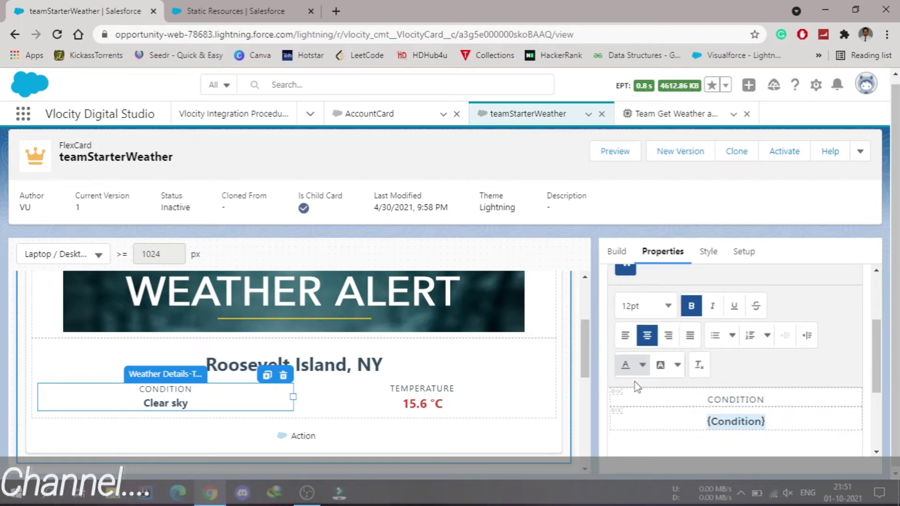
pyautogui.click(642, 366)
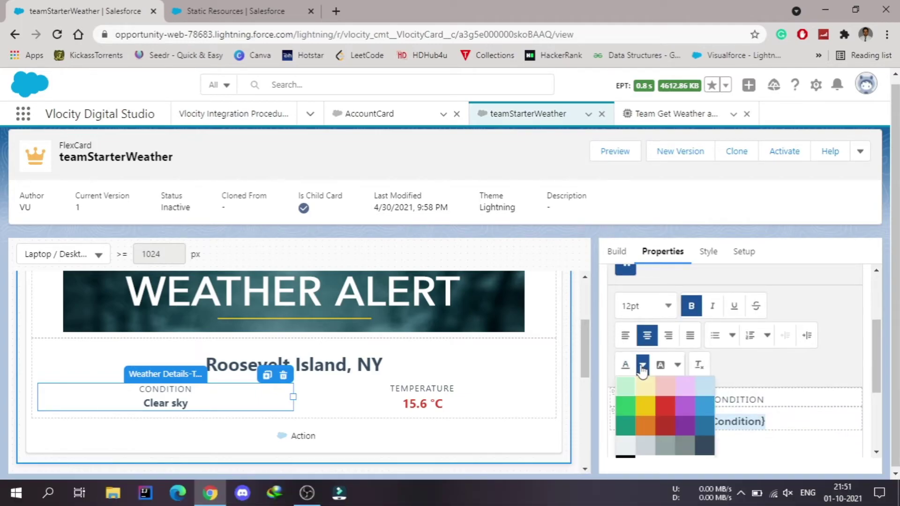
pyautogui.click(668, 410)
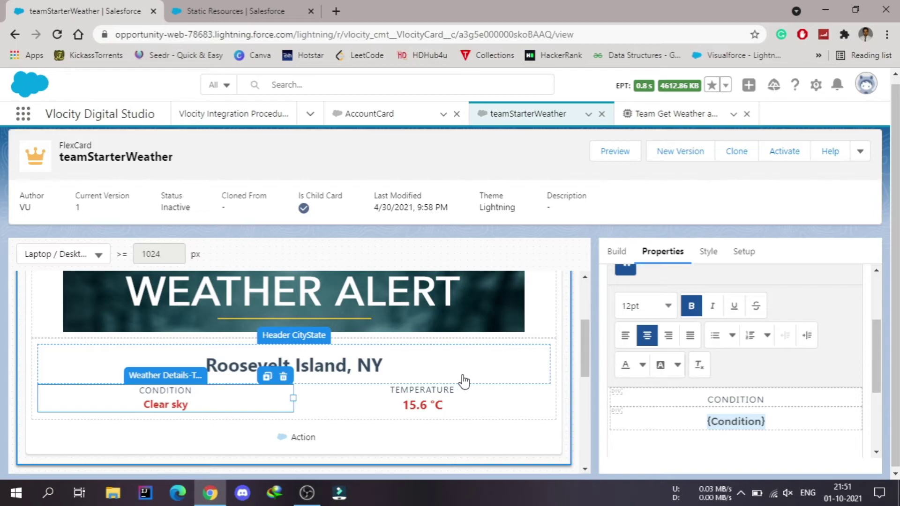
pyautogui.click(540, 434)
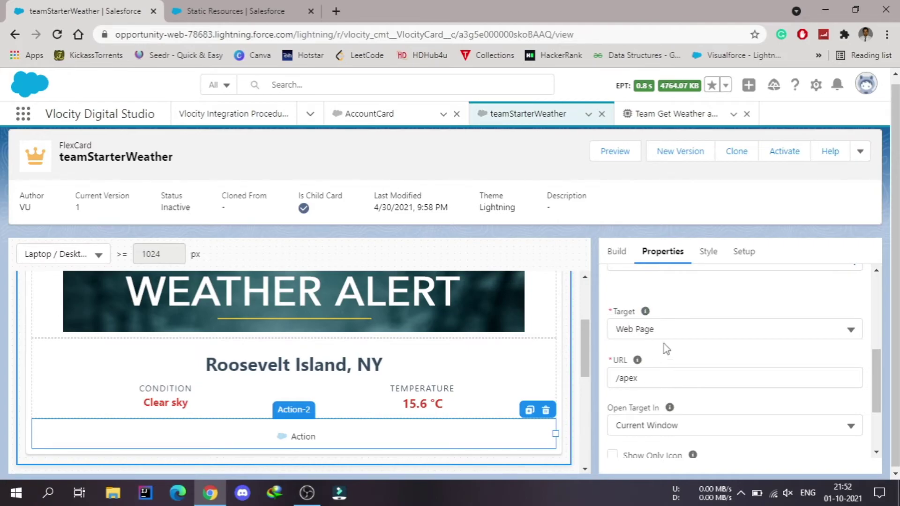
pyautogui.click(648, 380)
pyautogui.press('BackSpace')
pyautogui.press('BackSpace')
pyautogui.press('BackSpace')
pyautogui.press('BackSpace')
pyautogui.press('BackSpace')
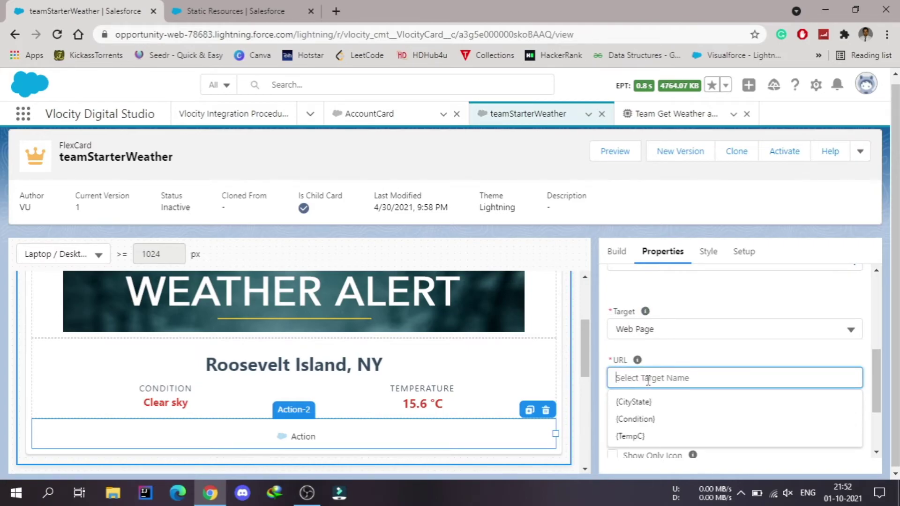
pyautogui.write('Ht')
pyautogui.press('BackSpace')
pyautogui.press('BackSpace')
pyautogui.write('https:')
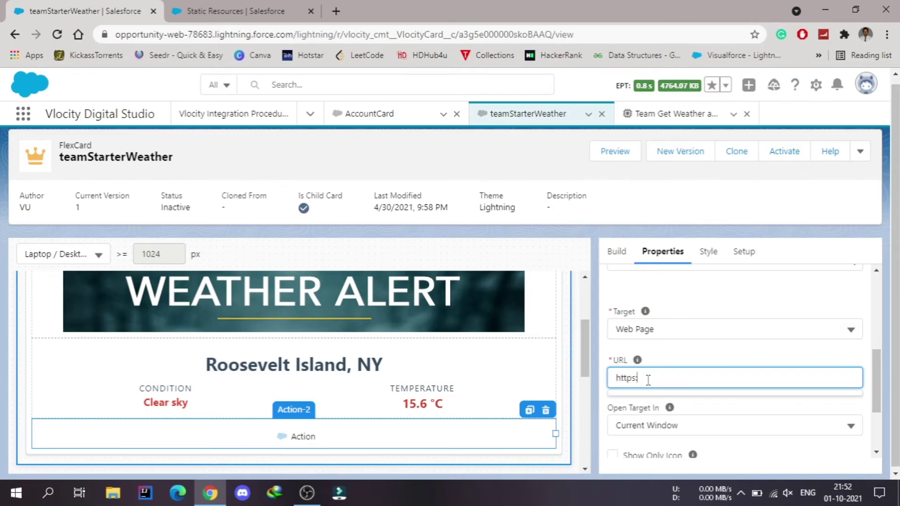
pyautogui.write('//ww')
pyautogui.press('BackSpace')
pyautogui.press('BackSpace')
pyautogui.press('BackSpace')
pyautogui.write('www')
pyautogui.click(710, 350)
pyautogui.scroll(-1, 710, 350)
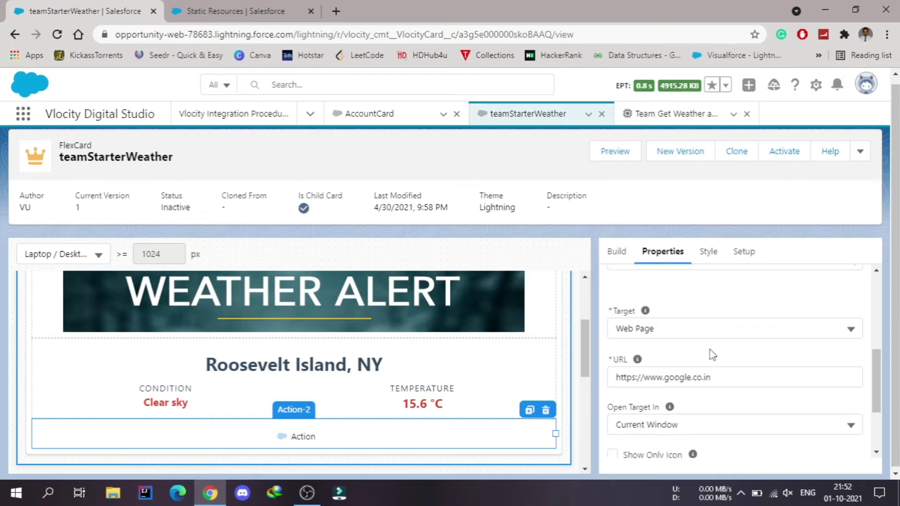
# - Set the Alert state's action to open its target in New Tab/Window
pyautogui.click(721, 422)
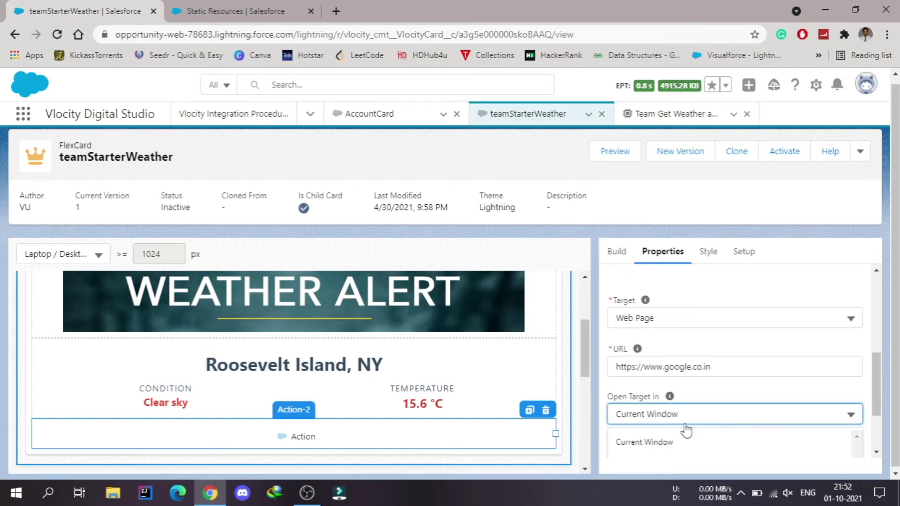
pyautogui.scroll(-1, 675, 430)
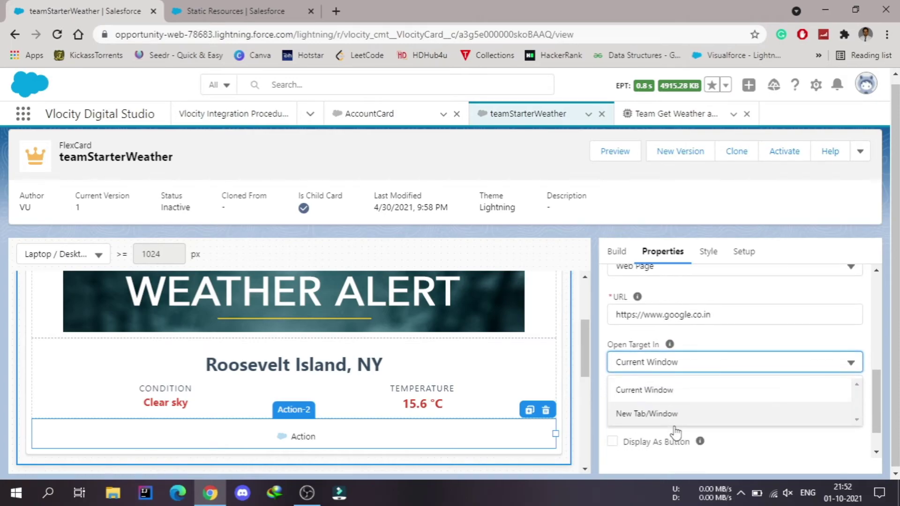
pyautogui.click(649, 417)
pyautogui.scroll(3, 734, 396)
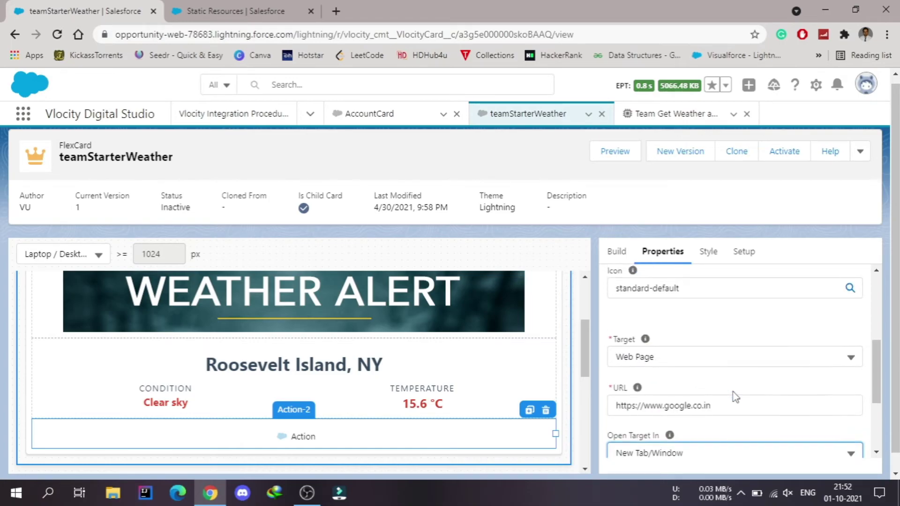
# - Change the label of the Alert state's action to Google
pyautogui.scroll(3, 735, 396)
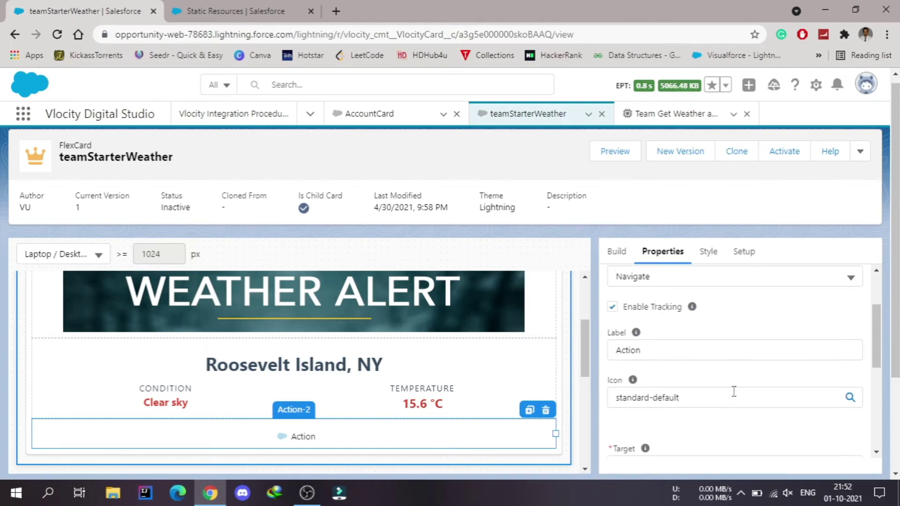
pyautogui.doubleClick(653, 383)
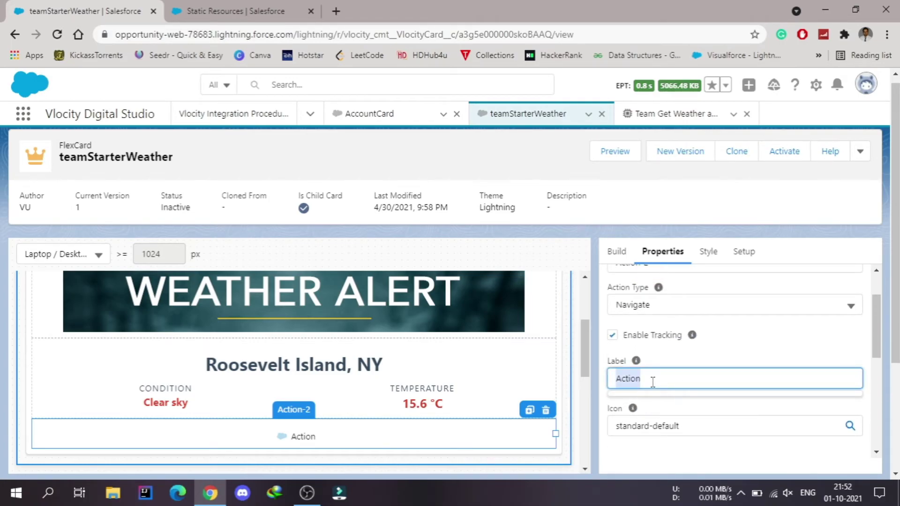
pyautogui.write('Google')
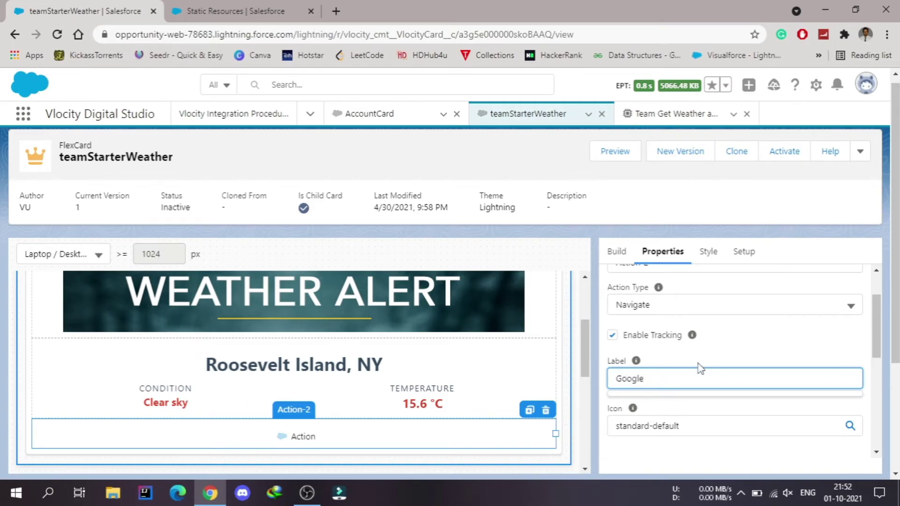
pyautogui.click(723, 353)
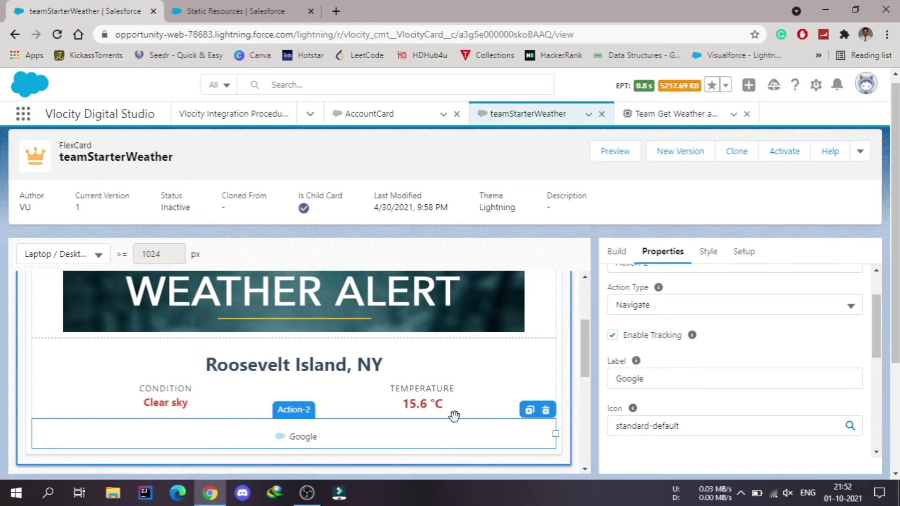
# - Display the Google action as a button, trying the Neutral and Brand variants before choosing Destructive
pyautogui.scroll(2, 761, 345)
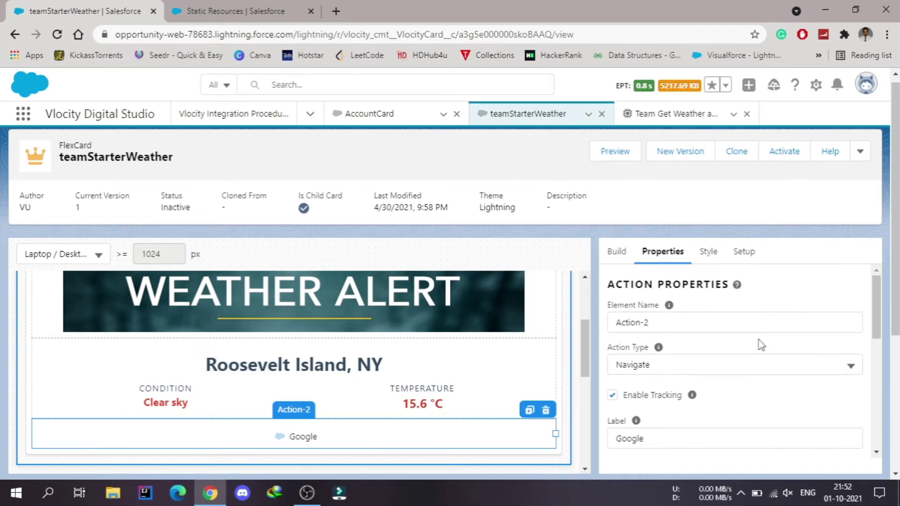
pyautogui.scroll(-5, 761, 345)
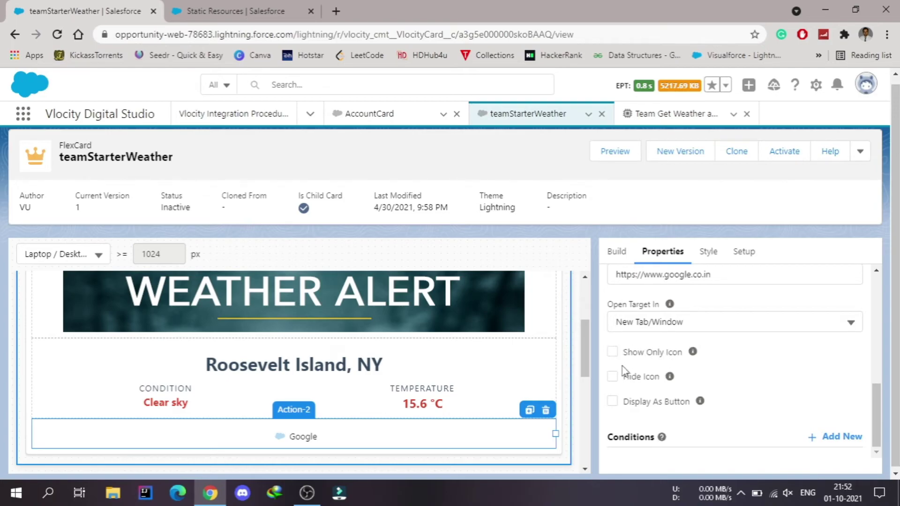
pyautogui.click(614, 404)
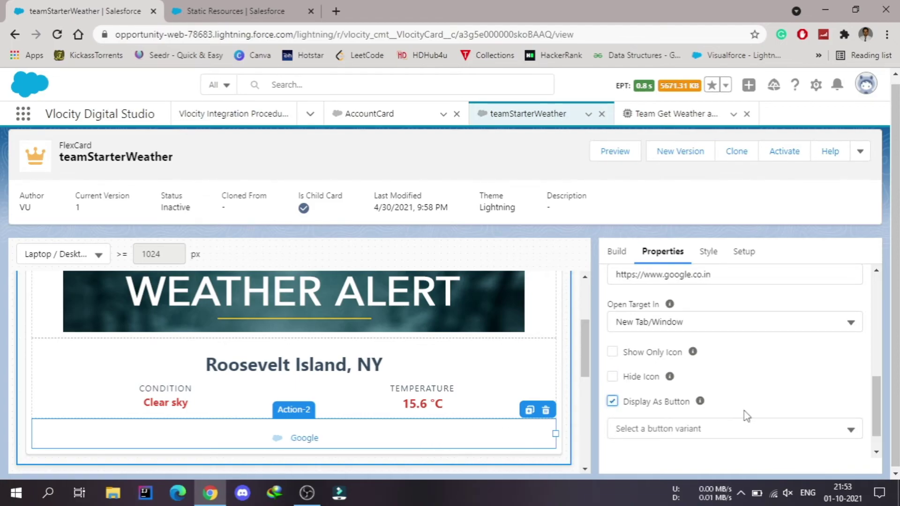
pyautogui.click(761, 433)
pyautogui.scroll(-2, 760, 431)
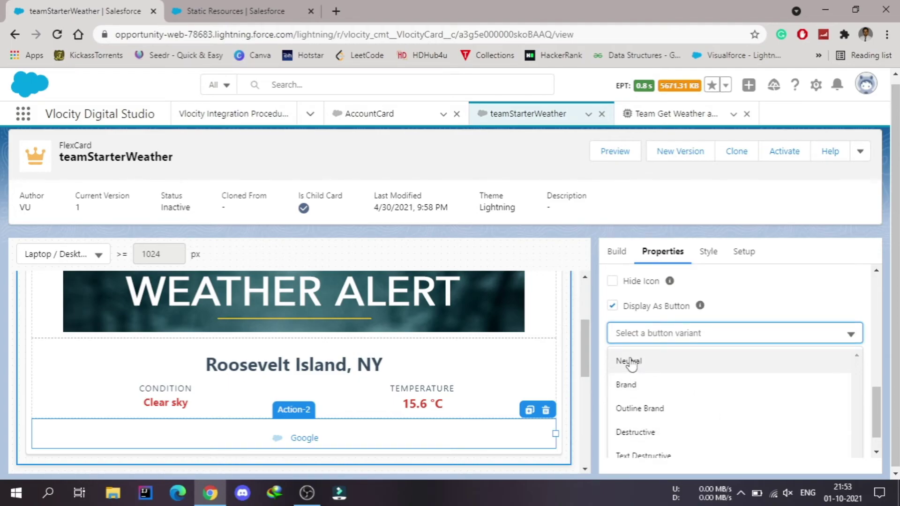
pyautogui.click(633, 362)
pyautogui.click(697, 401)
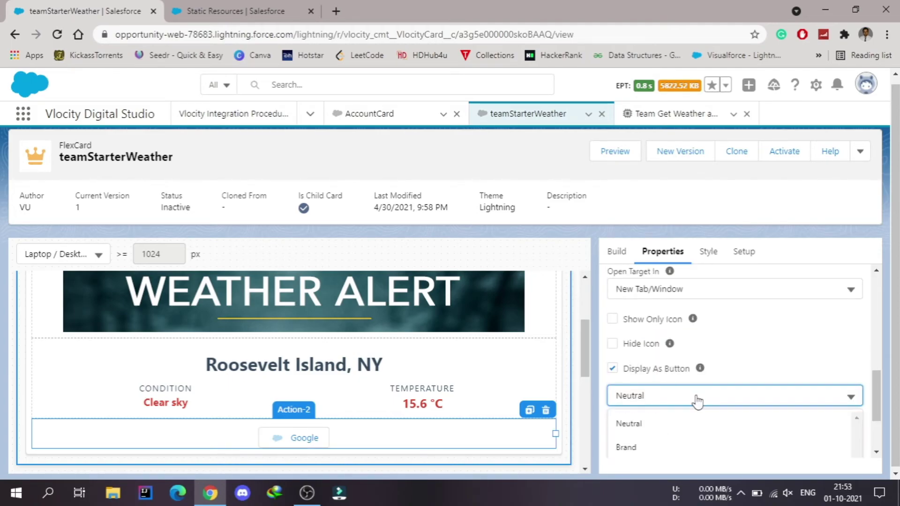
pyautogui.click(634, 447)
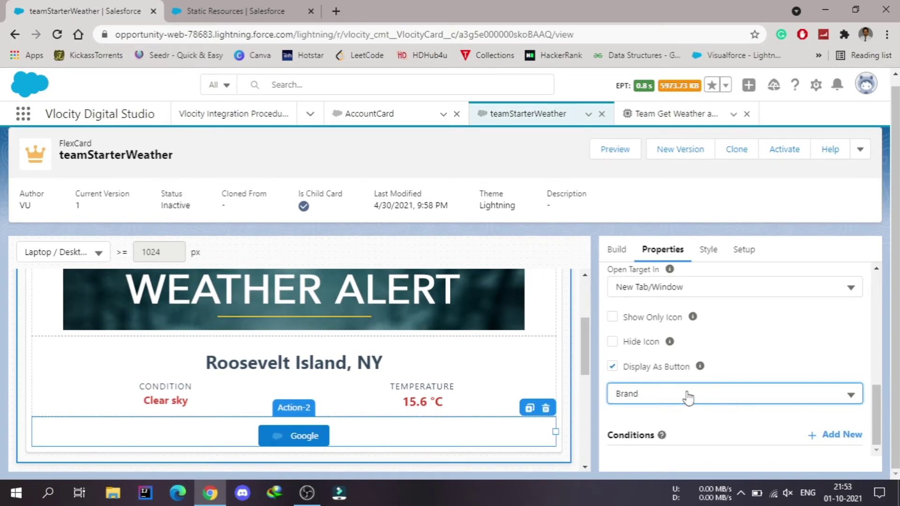
pyautogui.click(688, 397)
pyautogui.scroll(-2, 688, 398)
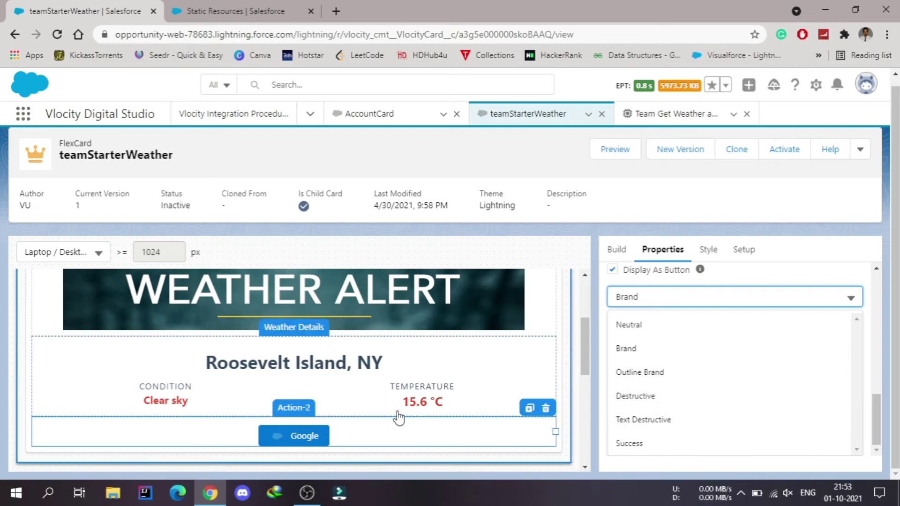
pyautogui.click(656, 397)
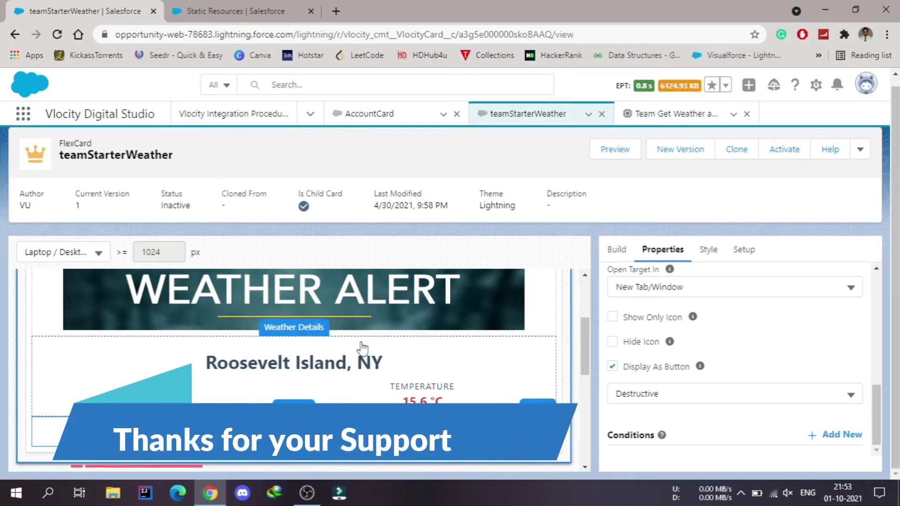
# - Activate the teamStarterWeather FlexCard
pyautogui.scroll(2, 364, 337)
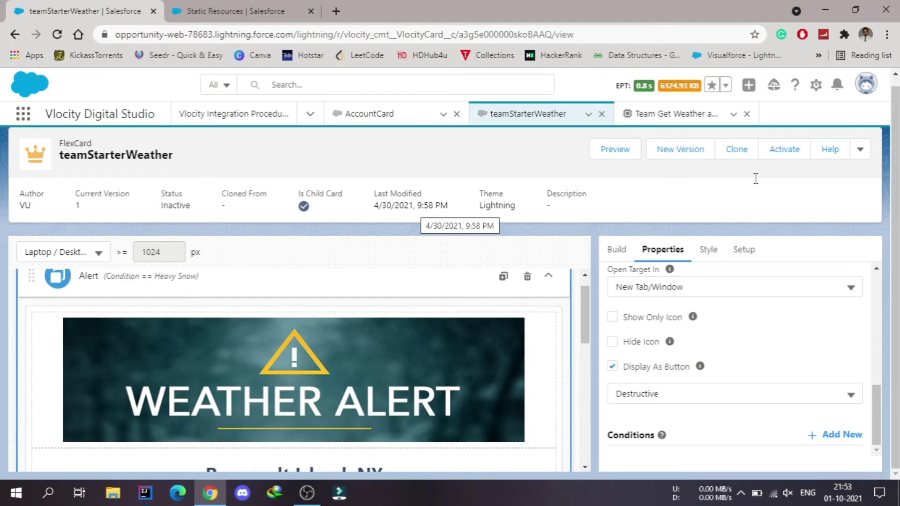
pyautogui.click(792, 155)
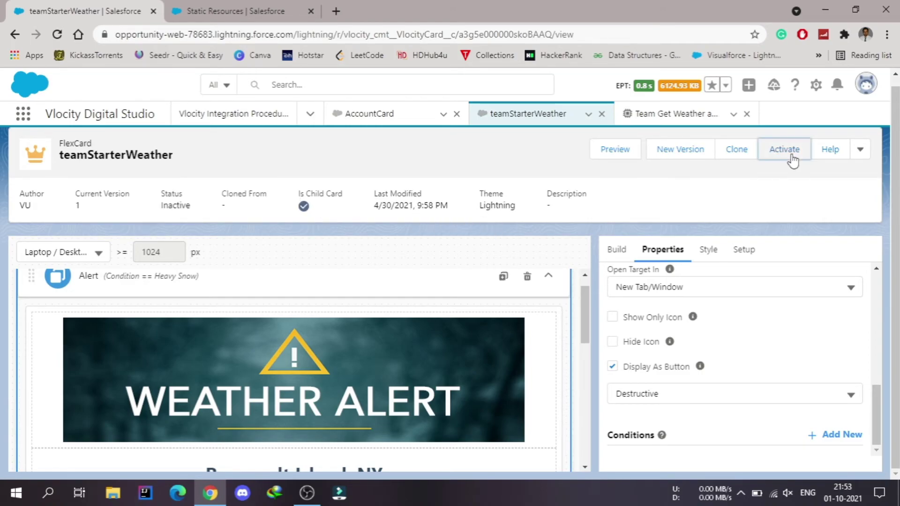
pyautogui.click(627, 398)
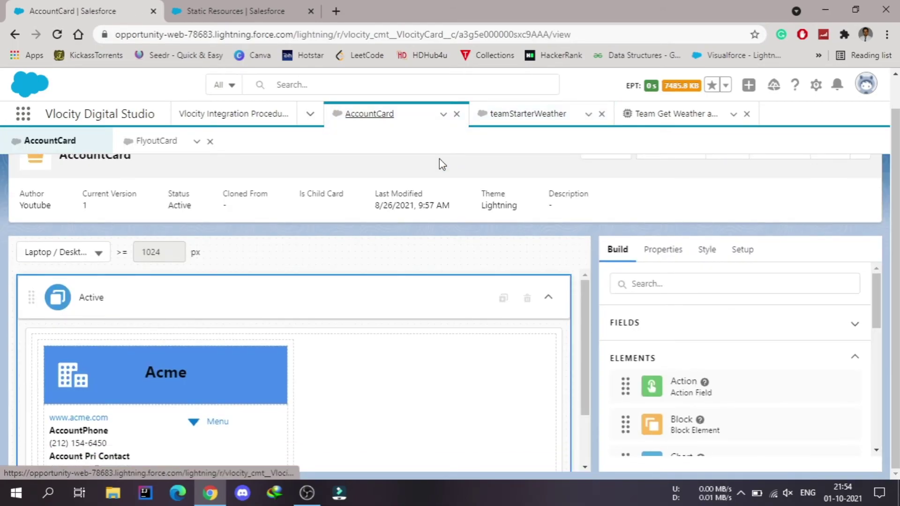
# - Deactivate the AccountCard FlexCard so that it can be edited
pyautogui.scroll(1, 629, 185)
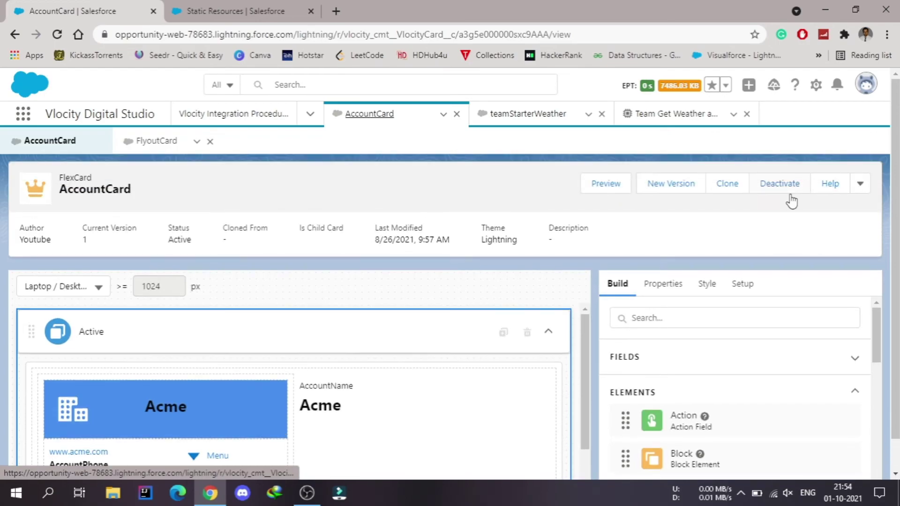
pyautogui.click(794, 190)
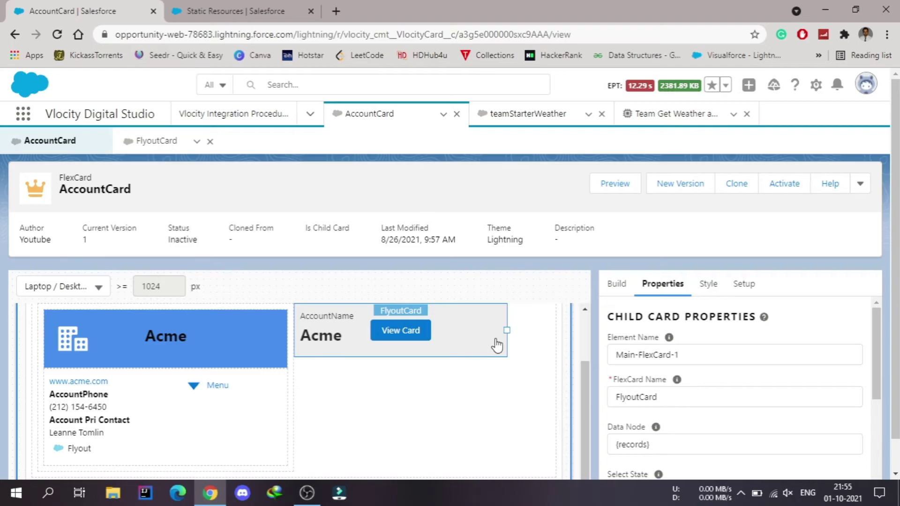
pyautogui.click(669, 397)
pyautogui.press('BackSpace')
pyautogui.press('BackSpace')
pyautogui.press('BackSpace')
pyautogui.press('BackSpace')
pyautogui.press('BackSpace')
pyautogui.press('BackSpace')
pyautogui.press('BackSpace')
pyautogui.press('BackSpace')
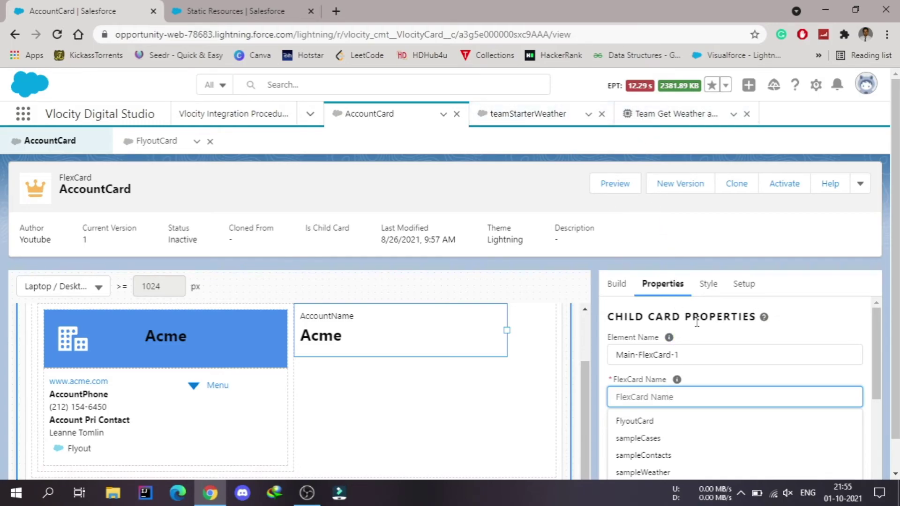
pyautogui.write('teamstar')
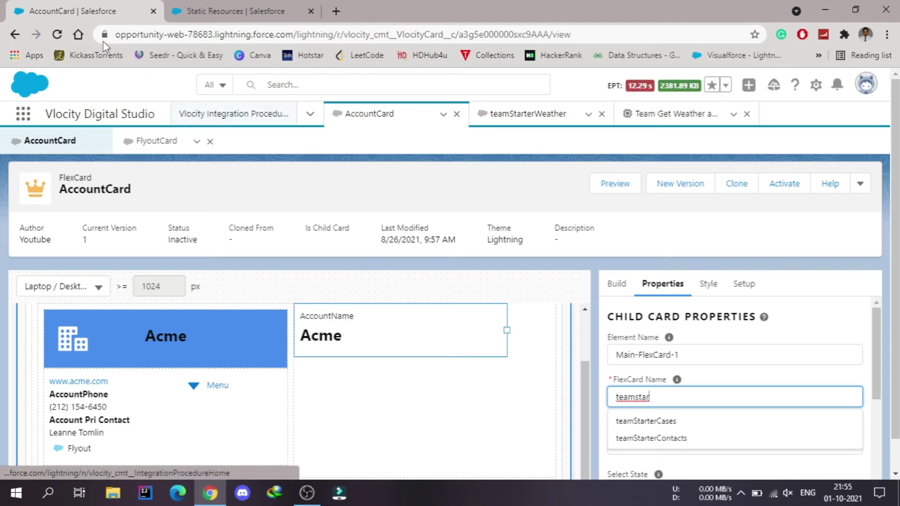
# - Reload the AccountCard page and replace the embedded FlyoutCard child card with teamStarterWeather
pyautogui.click(57, 37)
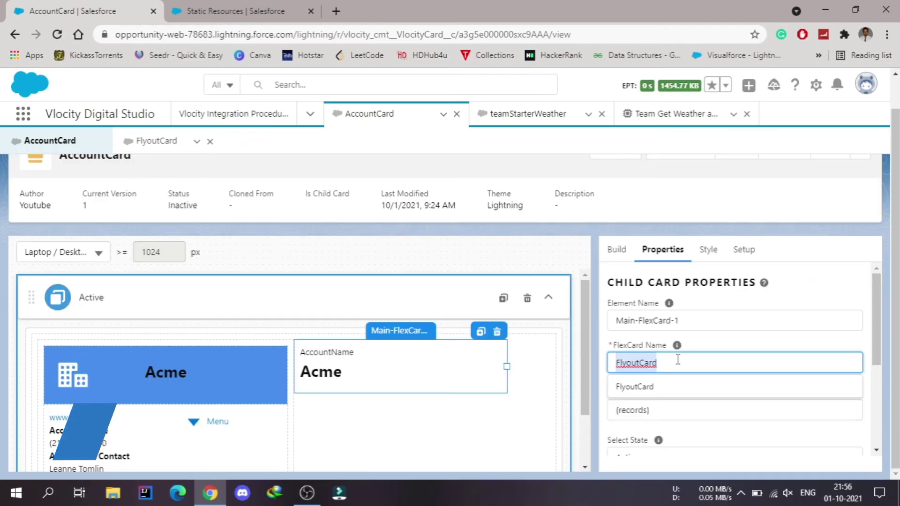
pyautogui.press('BackSpace')
pyautogui.write('te')
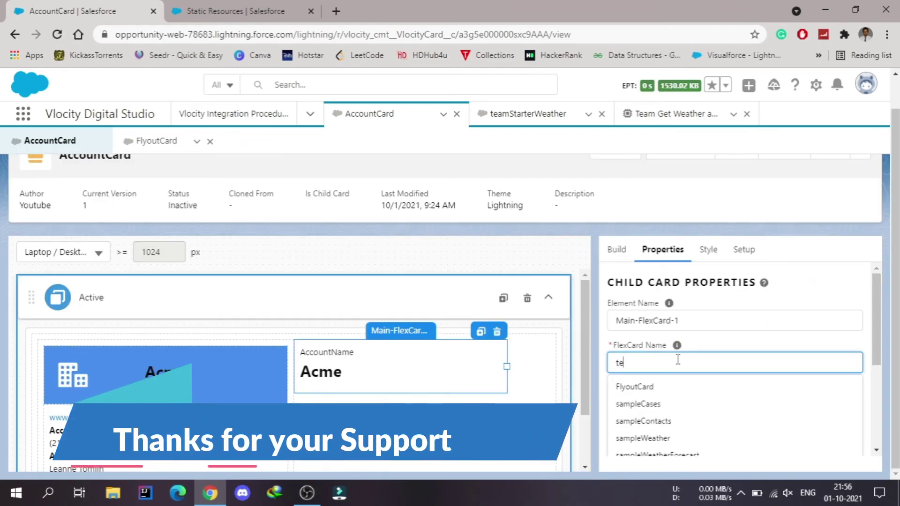
pyautogui.write('am')
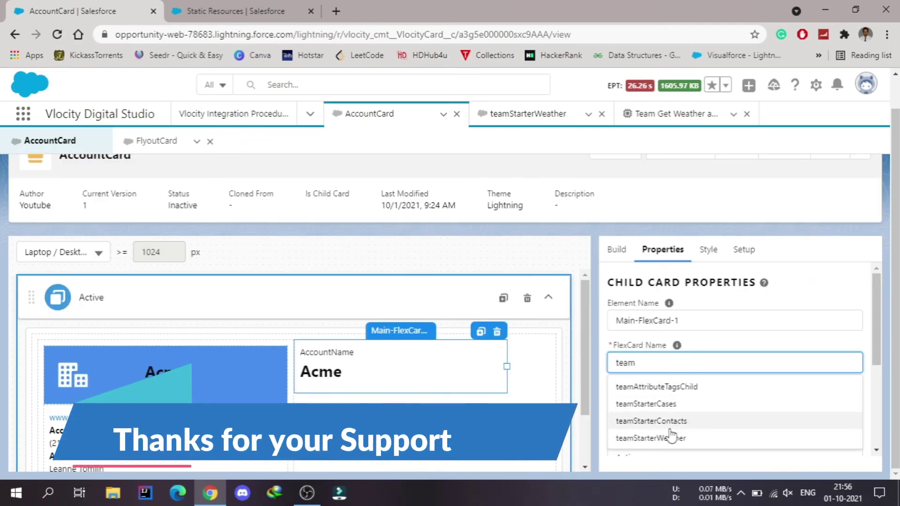
pyautogui.click(659, 441)
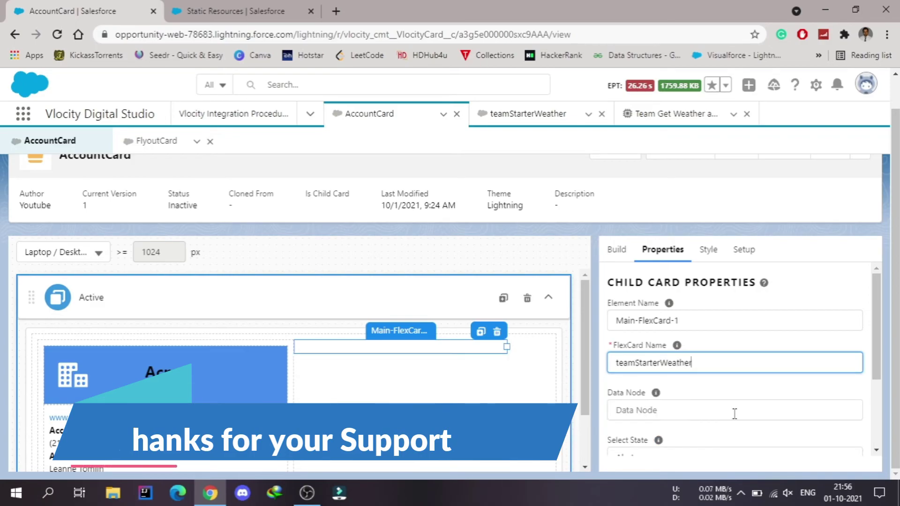
# - Set the embedded teamStarterWeather child card to display its Active state
pyautogui.scroll(-1, 706, 394)
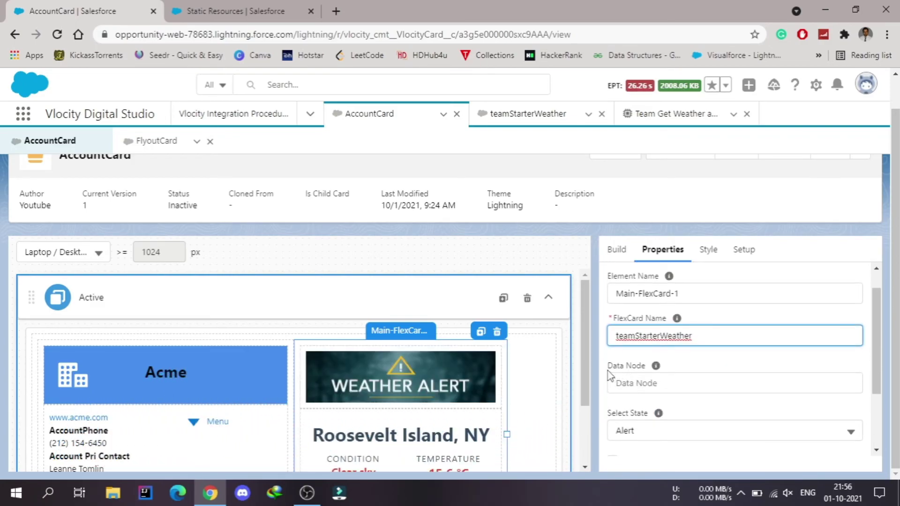
pyautogui.moveTo(405, 400)
pyautogui.scroll(-1, 724, 359)
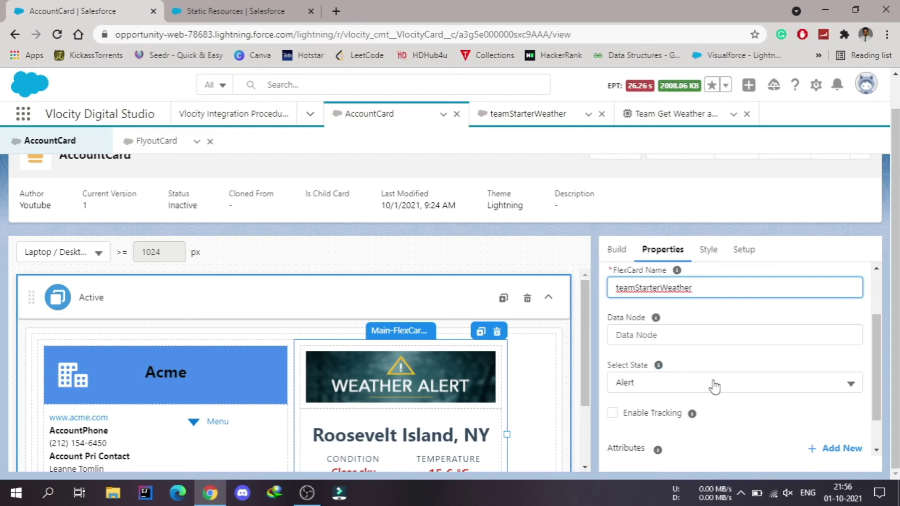
pyautogui.click(661, 389)
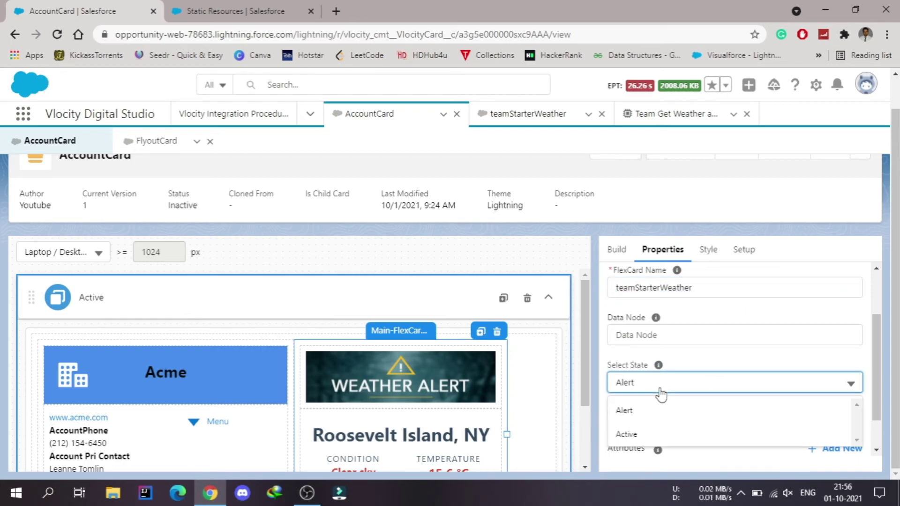
pyautogui.click(633, 436)
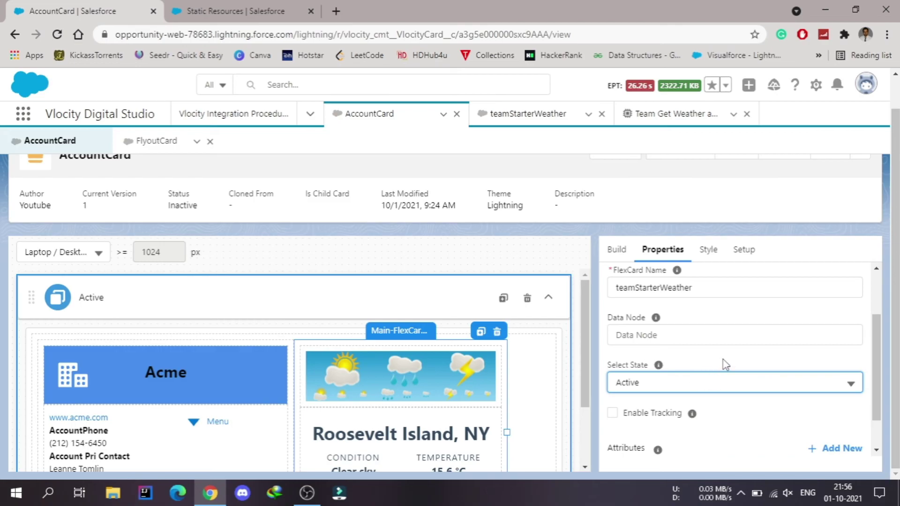
# - Activate the AccountCard FlexCard and close the activation dialog once it is done
pyautogui.scroll(-1, 724, 364)
pyautogui.scroll(2, 725, 365)
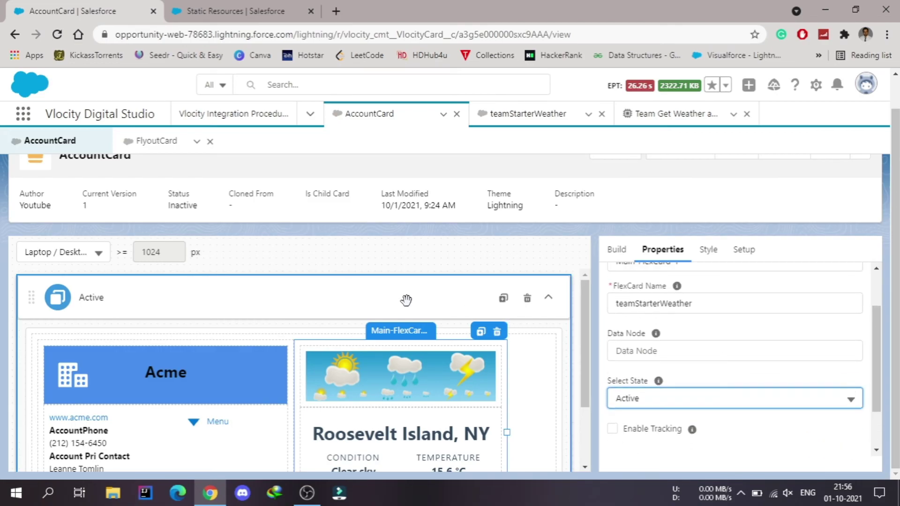
pyautogui.scroll(1, 400, 299)
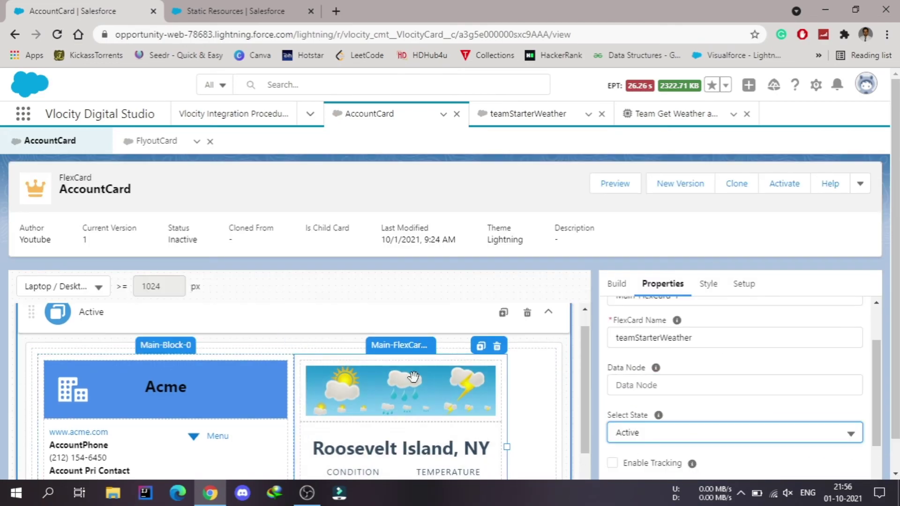
pyautogui.click(787, 186)
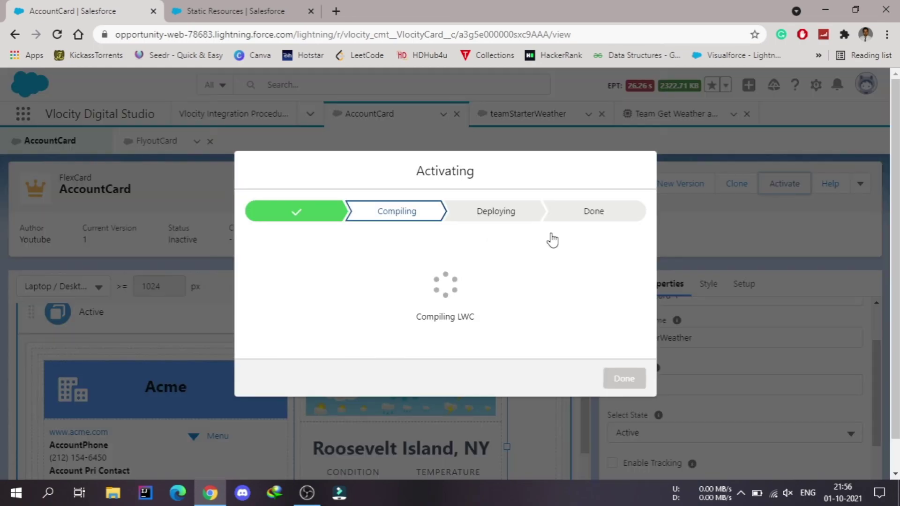
pyautogui.click(624, 399)
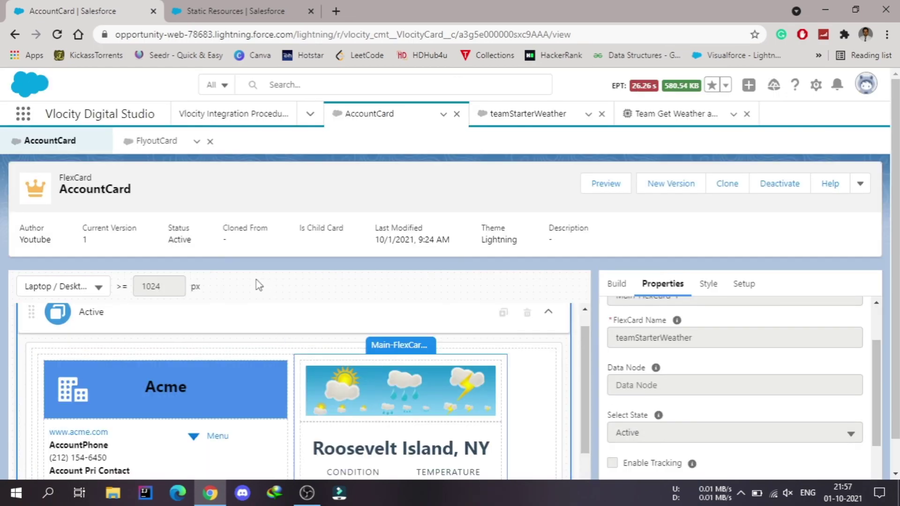
# - Switch to the OmniStudio Console and test the weather card's Action link on the Acme account page
pyautogui.click(23, 114)
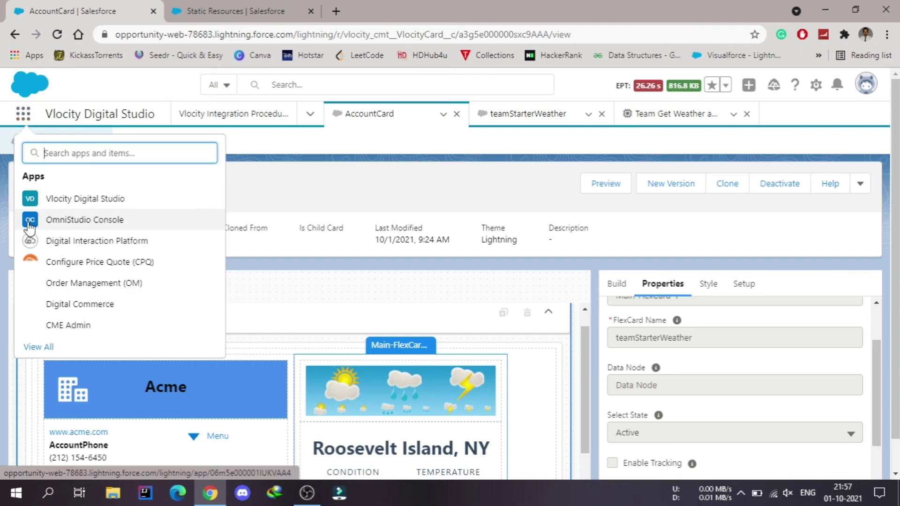
pyautogui.click(30, 223)
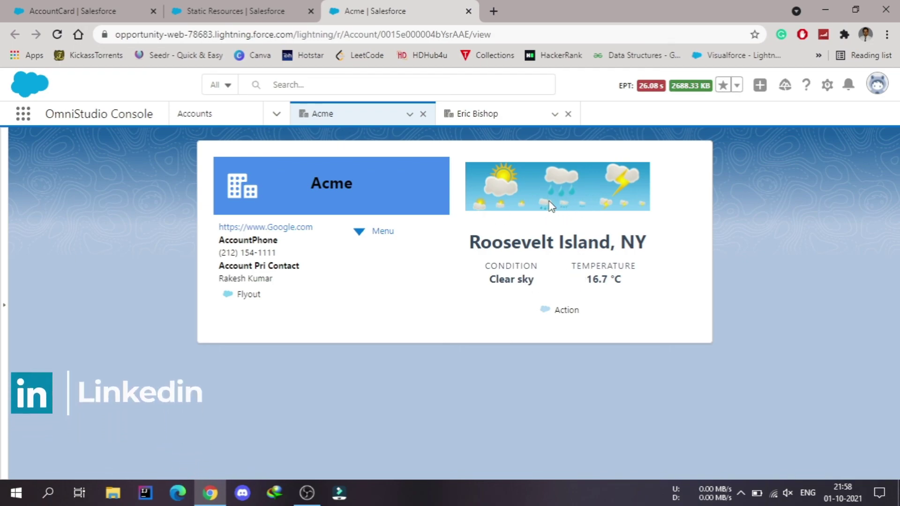
pyautogui.click(573, 316)
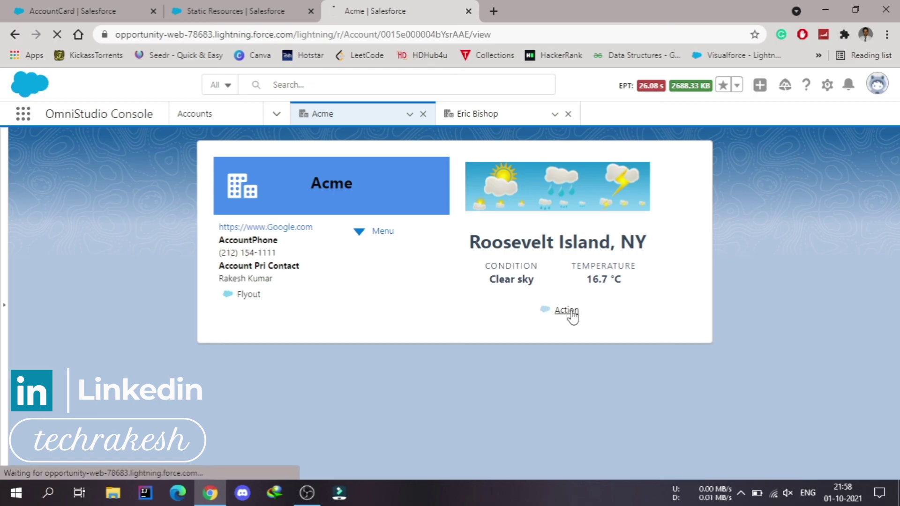